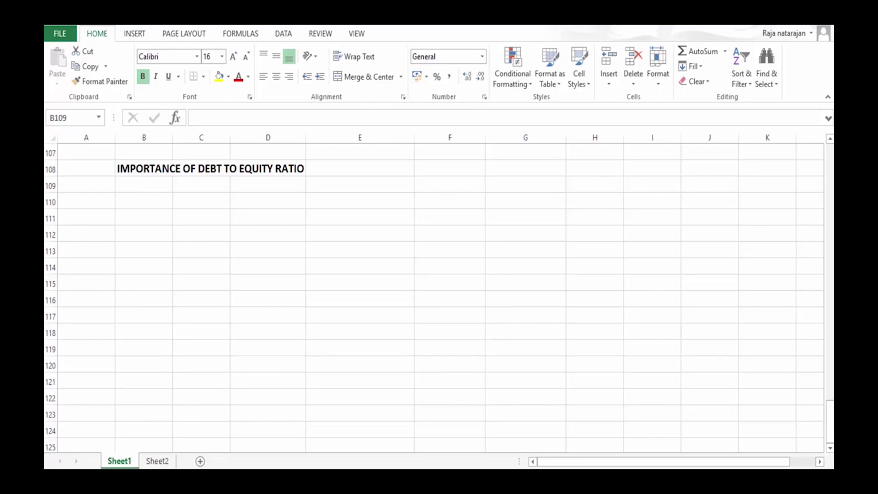
- Enter the headings OPTIMUM in B111 and THRESHOLD in E111
{"action": "left_click", "coordinate": [143, 217]}
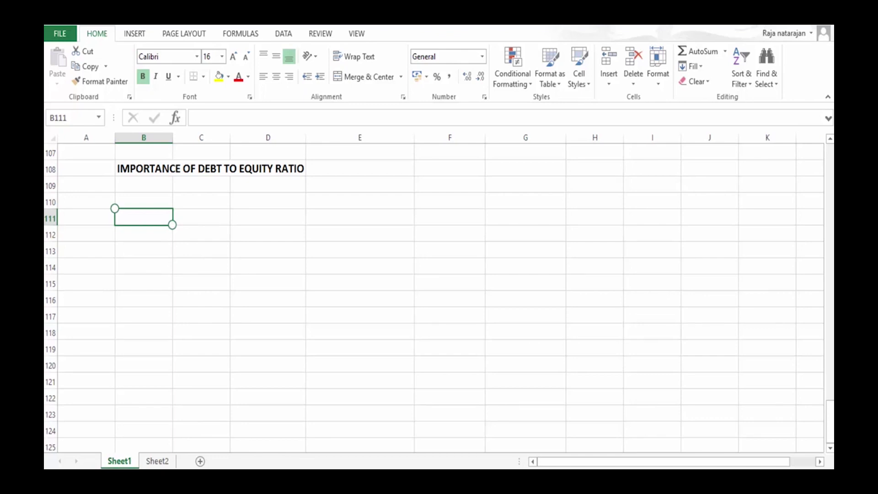
{"action": "type", "text": "OT"}
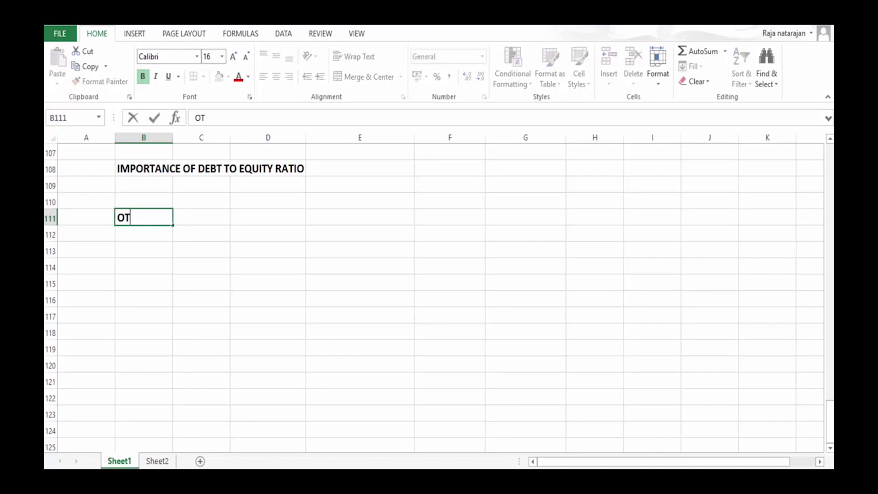
{"action": "key", "text": "BackSpace"}
{"action": "type", "text": "PTIMUM"}
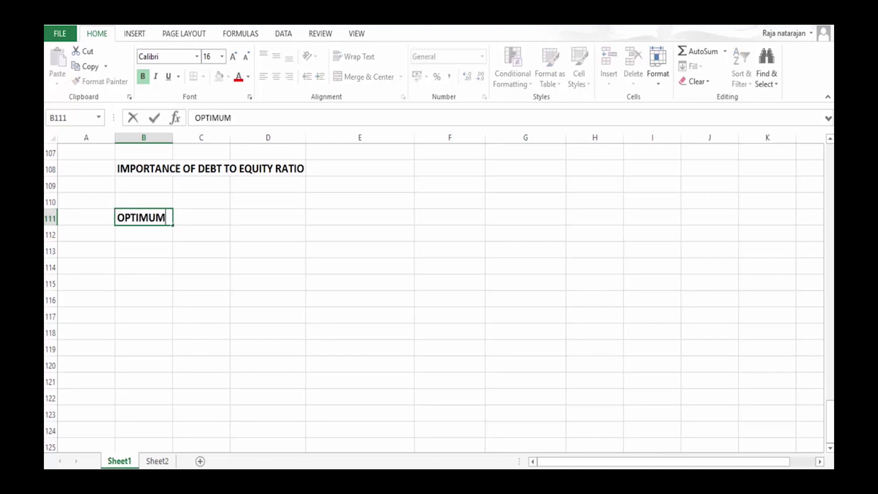
{"action": "left_click", "coordinate": [254, 217]}
{"action": "key", "text": "Right"}
{"action": "key", "text": "Right"}
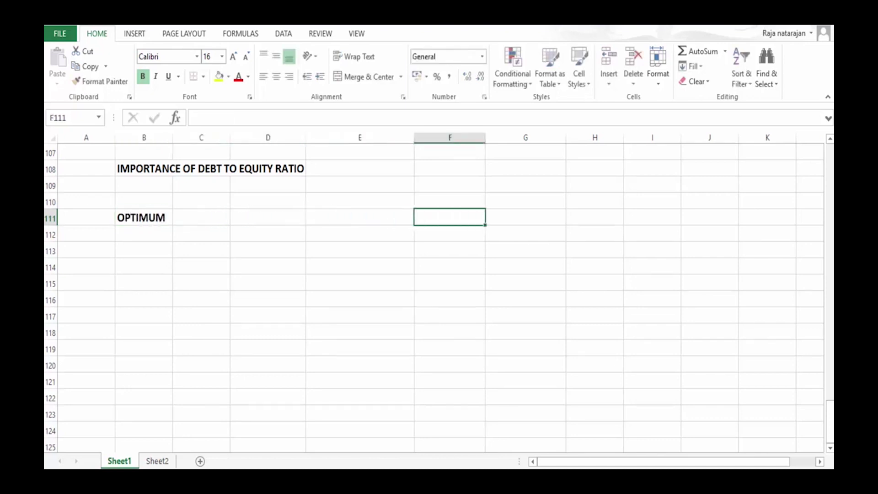
{"action": "left_click", "coordinate": [360, 217]}
{"action": "type", "text": "THRES"}
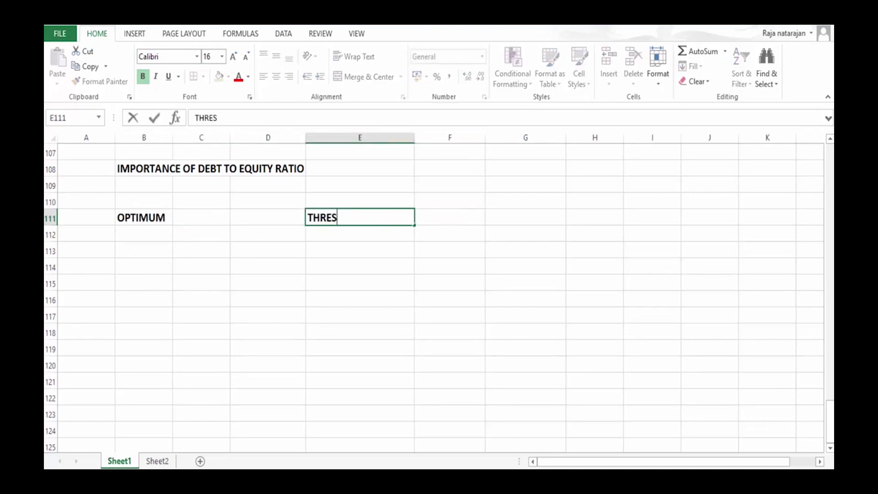
{"action": "type", "text": "HOLD"}
{"action": "key", "text": "Return"}
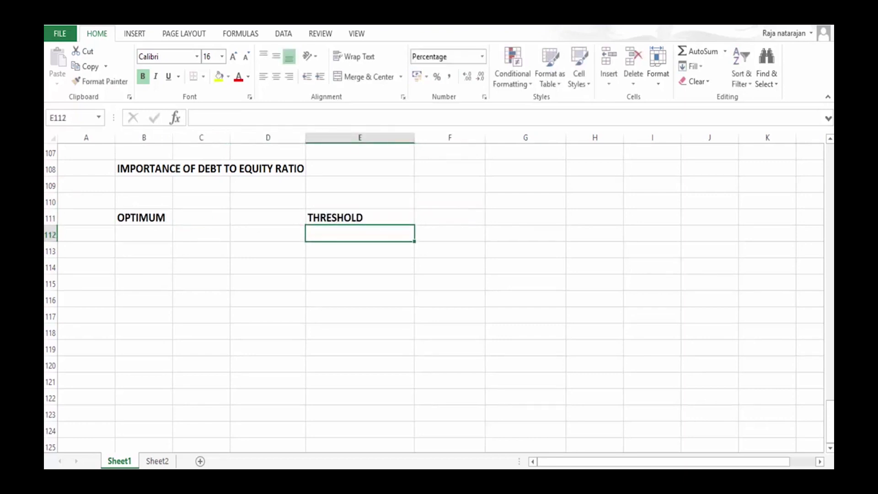
- Add italic IDEAL in B112 and italic MAXIMUM in E112
{"action": "key", "text": "Left"}
{"action": "key", "text": "Left"}
{"action": "key", "text": "Left"}
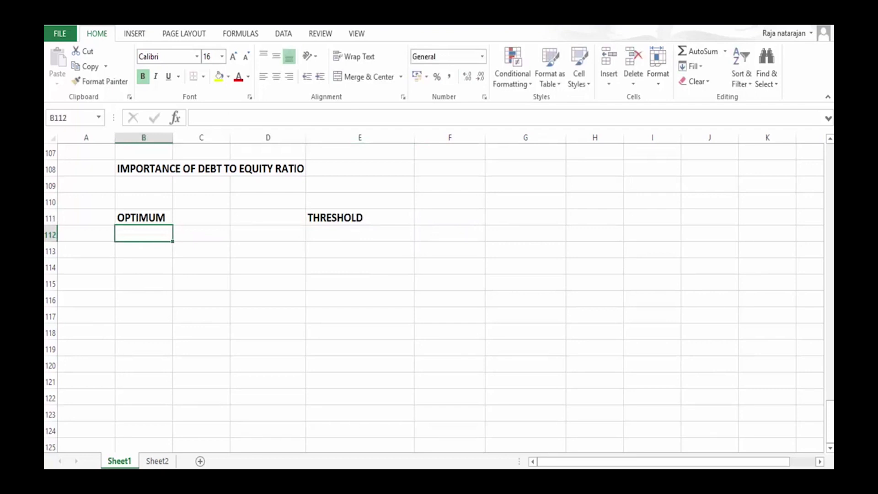
{"action": "type", "text": "IDEAL"}
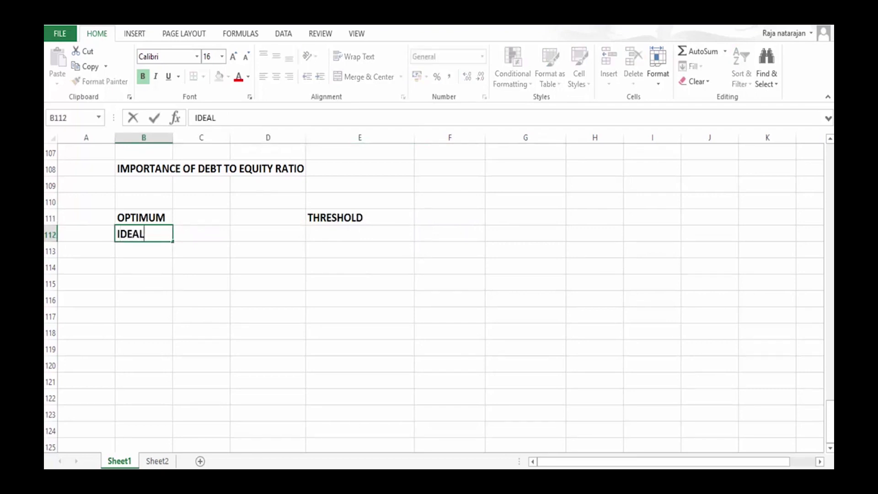
{"action": "key", "text": "Return"}
{"action": "key", "text": "Up"}
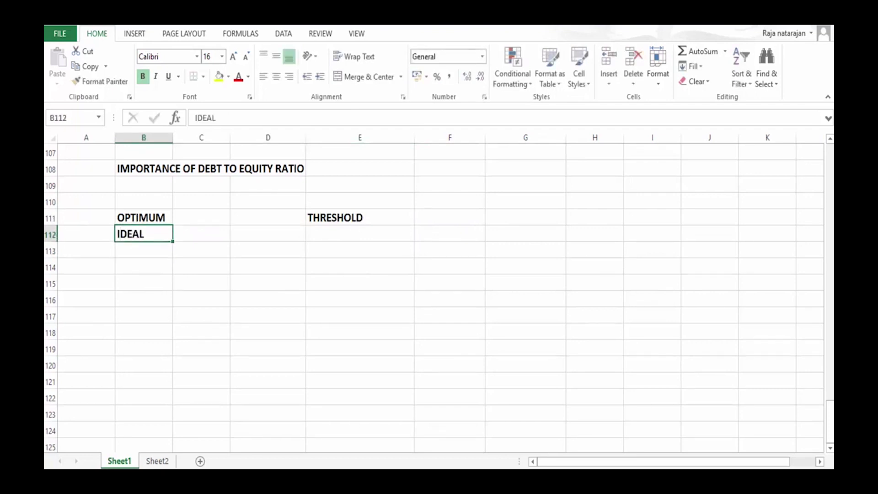
{"action": "key", "text": "ctrl+i"}
{"action": "key", "text": "Right"}
{"action": "key", "text": "Right"}
{"action": "key", "text": "Right"}
{"action": "type", "text": "MAX"}
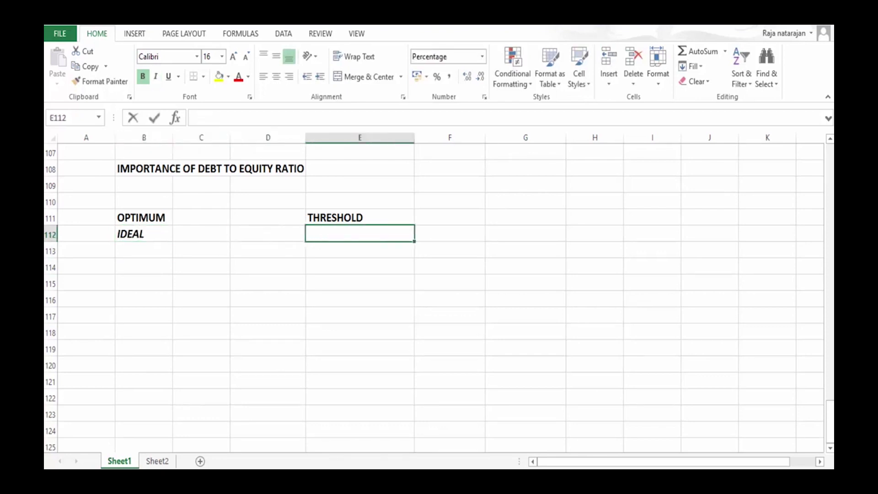
{"action": "type", "text": "IMUUM"}
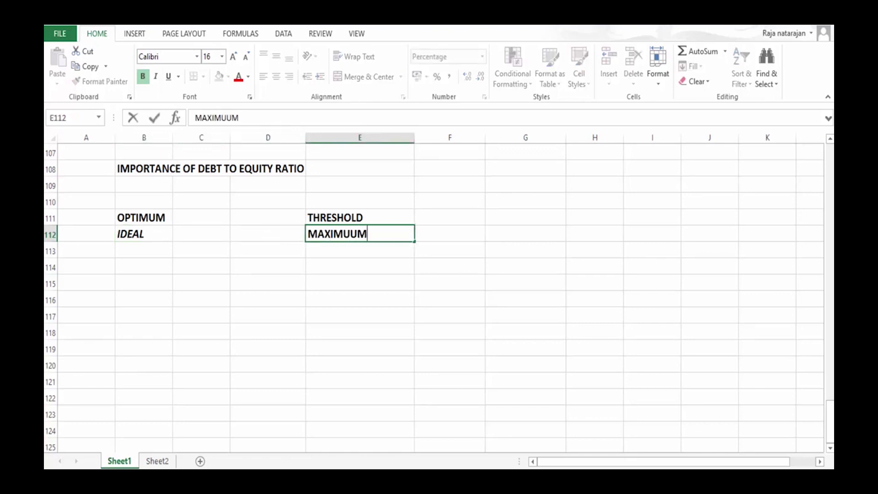
{"action": "key", "text": "BackSpace"}
{"action": "key", "text": "BackSpace"}
{"action": "type", "text": "M"}
{"action": "key", "text": "Return"}
{"action": "key", "text": "Up"}
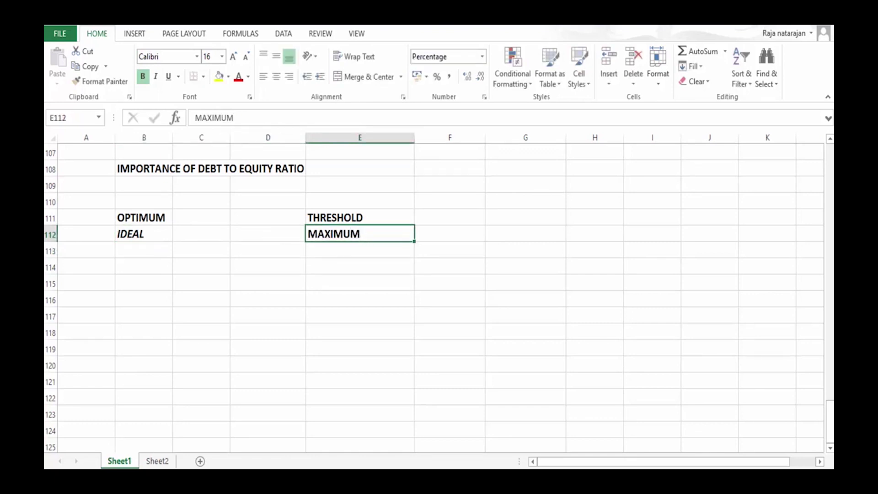
{"action": "key", "text": "ctrl+i"}
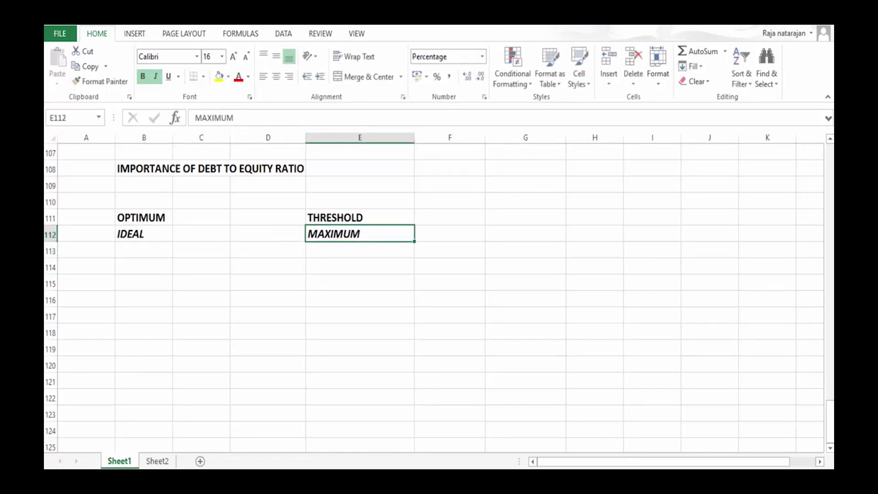
- Type the label DANGER in F112
{"action": "left_click", "coordinate": [449, 233]}
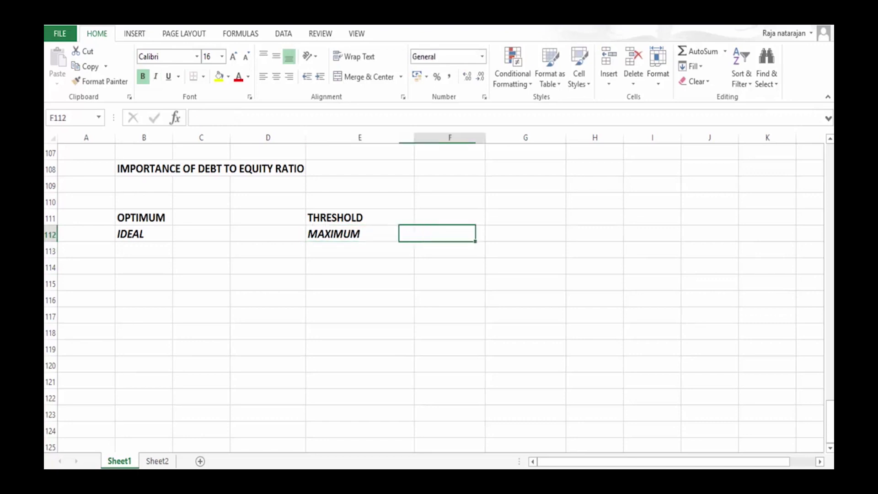
{"action": "type", "text": "DANGER"}
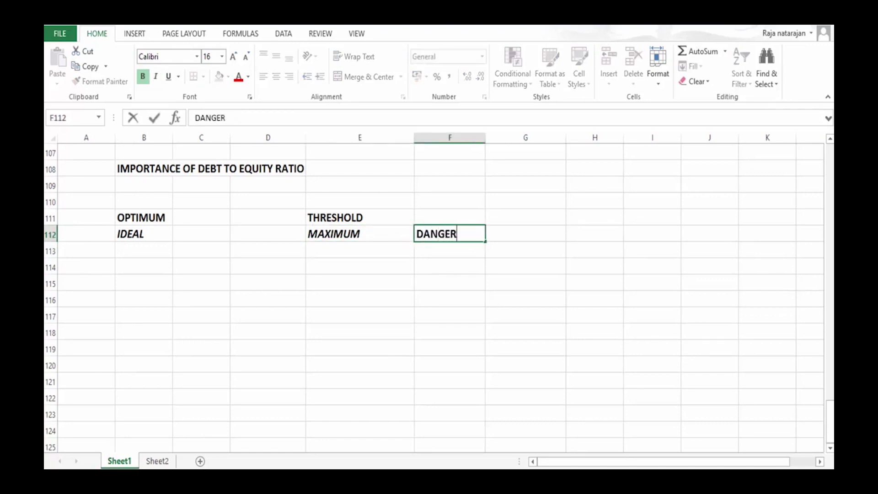
{"action": "key", "text": "Return"}
{"action": "key", "text": "Up"}
{"action": "key", "text": "Left"}
{"action": "key", "text": "Left"}
{"action": "key", "text": "Left"}
{"action": "key", "text": "Left"}
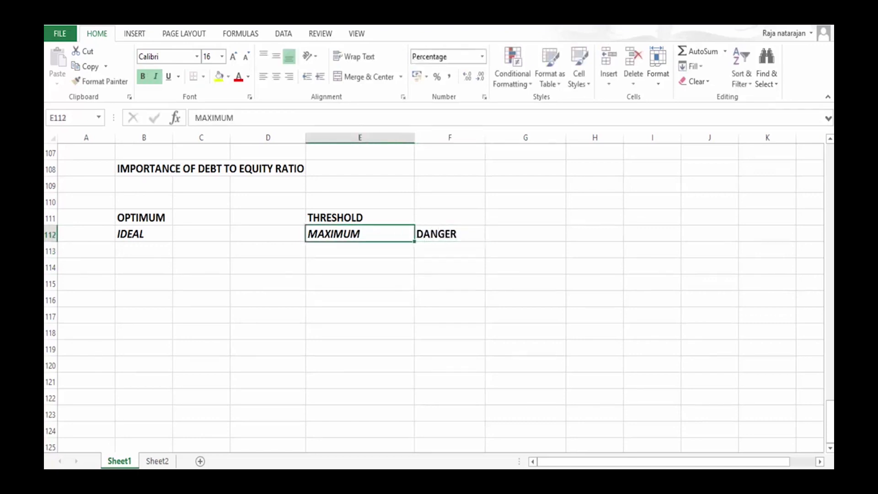
- Enter the ratio 2:1 in B113 under IDEAL
{"action": "key", "text": "Down"}
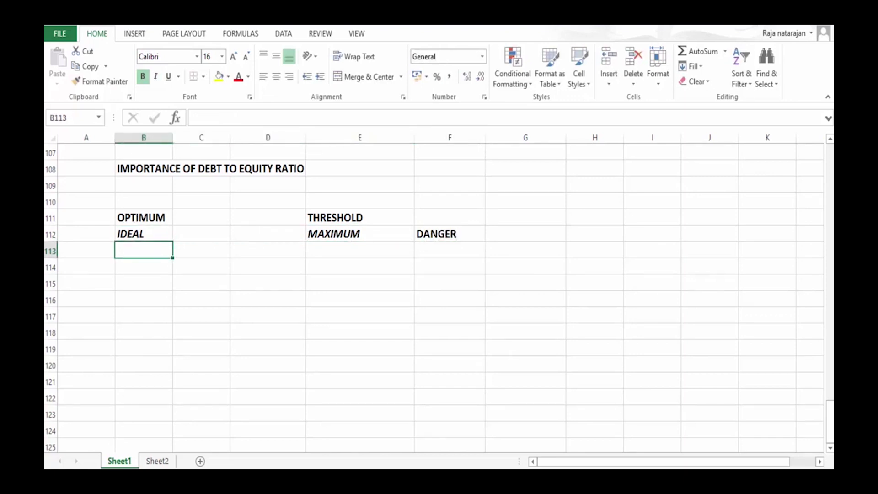
{"action": "type", "text": "'2:1"}
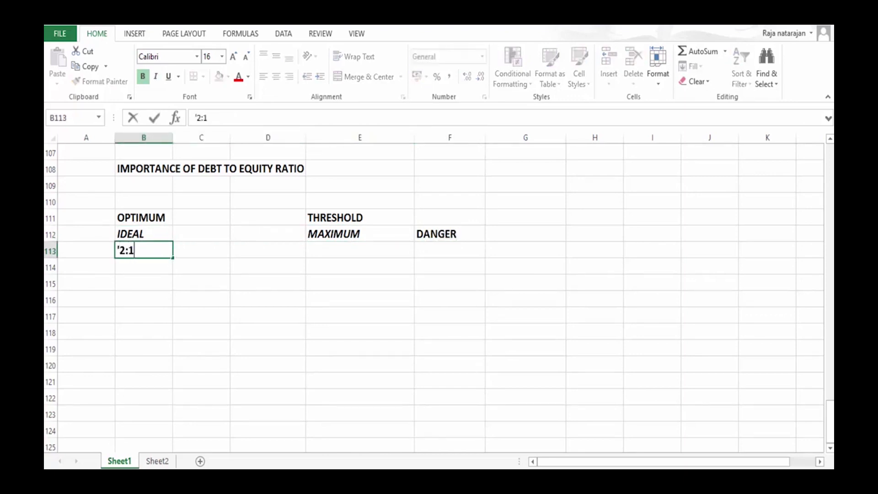
{"action": "key", "text": "Return"}
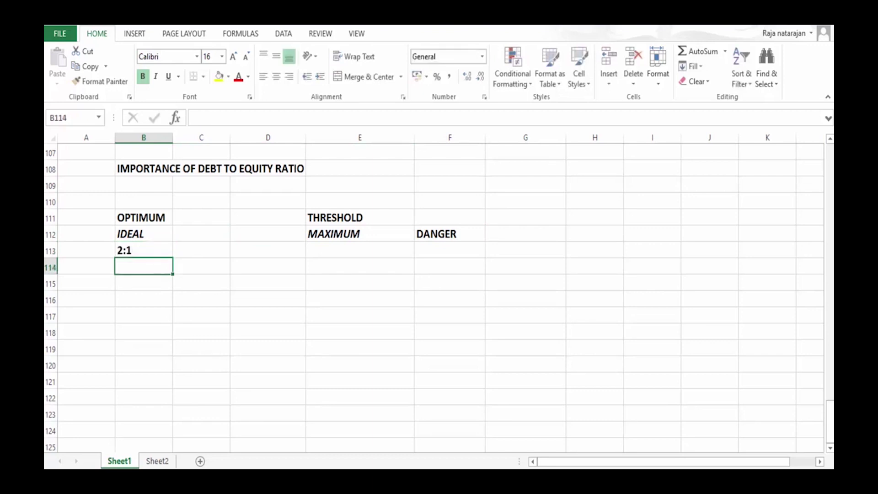
{"action": "key", "text": "Up"}
- Label B115 DEBT and enter the fraction 2/3 in C115
{"action": "key", "text": "Down"}
{"action": "key", "text": "Down"}
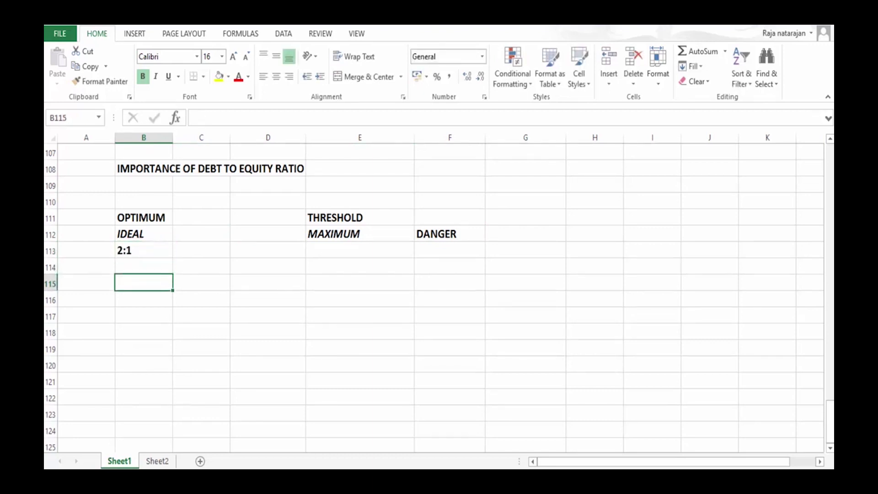
{"action": "type", "text": "DEBT"}
{"action": "key", "text": "Return"}
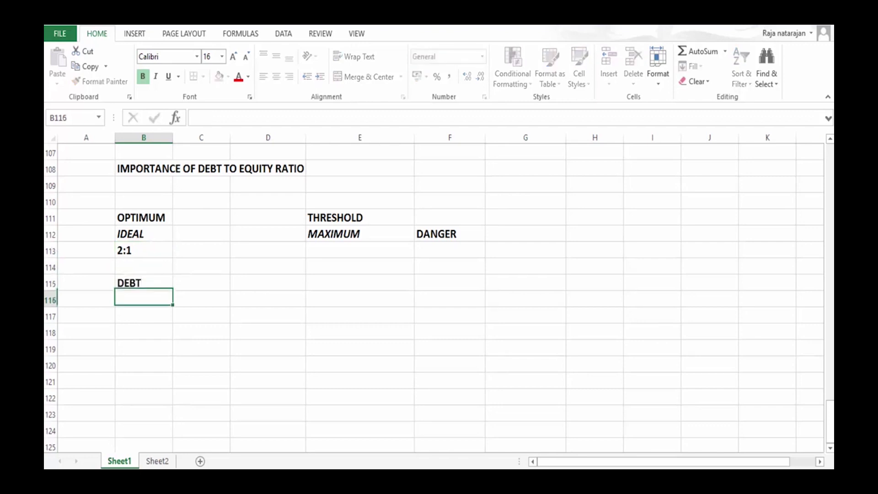
{"action": "key", "text": "Right"}
{"action": "key", "text": "Up"}
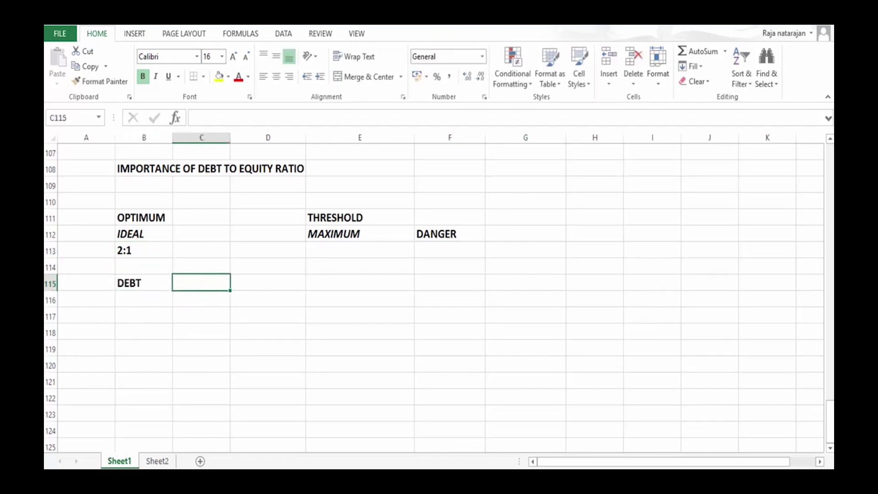
{"action": "key", "text": "alt"}
{"action": "key", "text": "alt"}
{"action": "type", "text": "'2/3"}
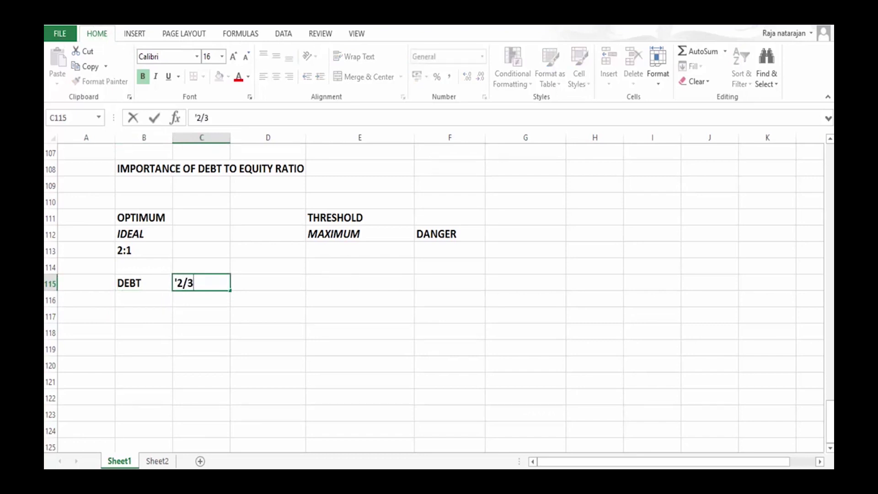
{"action": "key", "text": "Return"}
- Label B116 EQUITY and enter the fraction 1/3 in C116
{"action": "left_click", "coordinate": [143, 299]}
{"action": "type", "text": "EQU"}
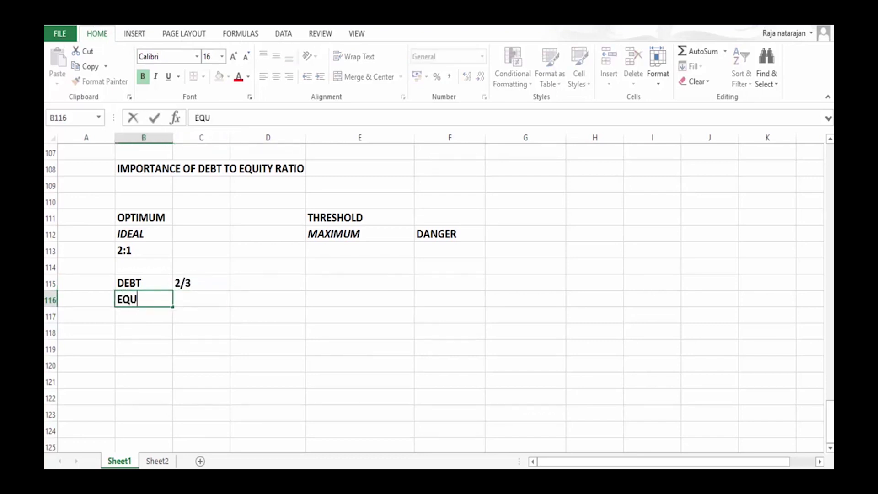
{"action": "type", "text": "ITY"}
{"action": "left_click", "coordinate": [201, 299]}
{"action": "type", "text": "'"}
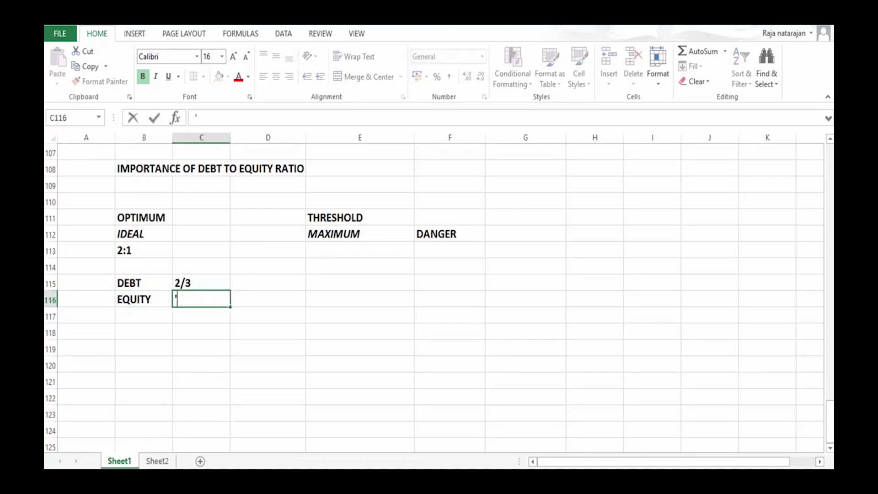
{"action": "type", "text": "1/3"}
{"action": "key", "text": "Return"}
{"action": "left_click", "coordinate": [201, 299]}
{"action": "left_click", "coordinate": [201, 283]}
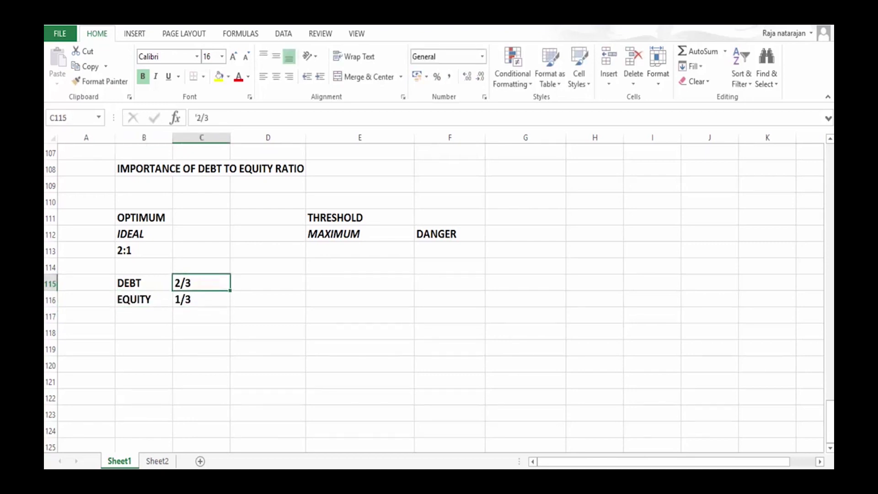
- Calculate =2/3 in D115 and format it as a percentage (67%)
{"action": "left_click", "coordinate": [267, 283]}
{"action": "type", "text": "="}
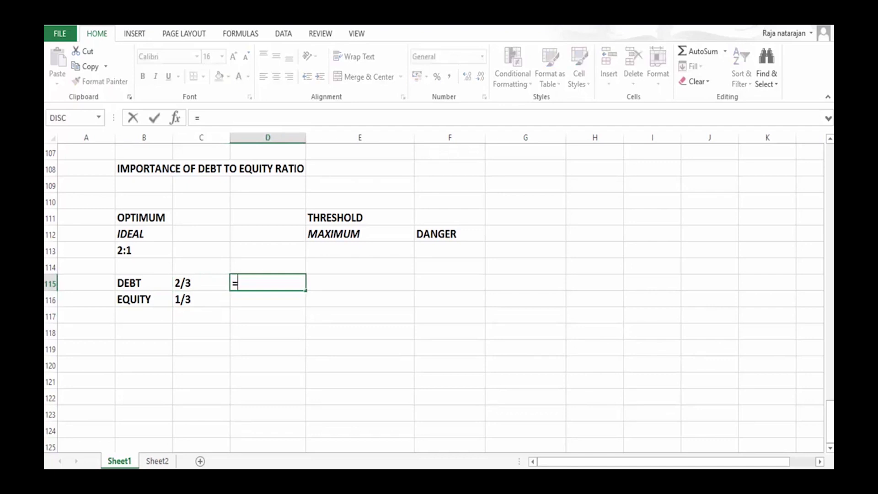
{"action": "type", "text": "2/3"}
{"action": "key", "text": "Return"}
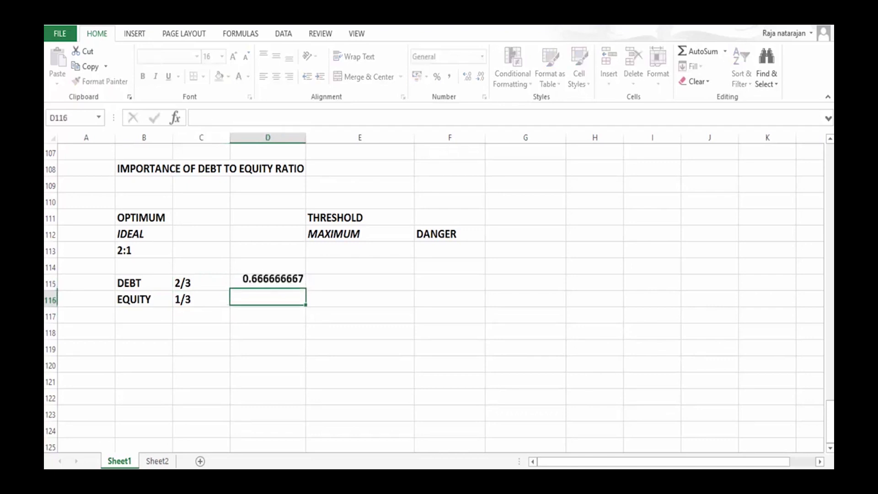
{"action": "left_click", "coordinate": [267, 282]}
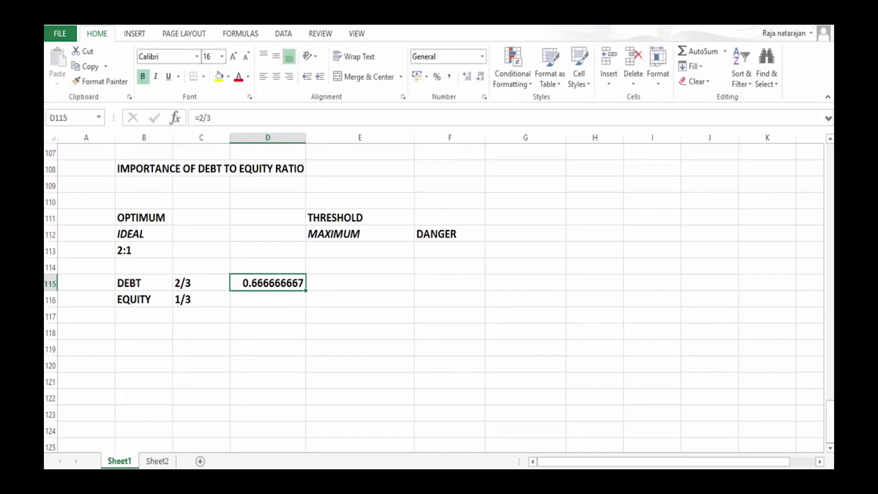
{"action": "key", "text": "ctrl+shift+5"}
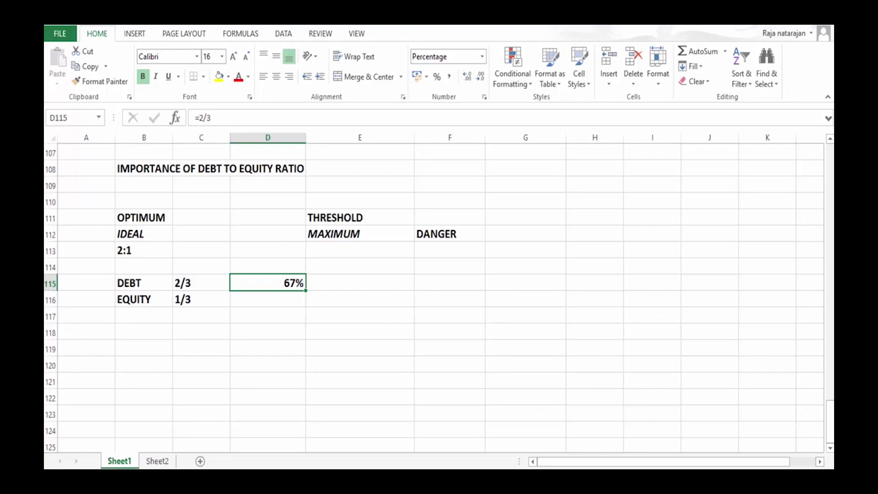
- Calculate =1/3 in D116 so the equity share shows 33%
{"action": "left_click", "coordinate": [268, 299]}
{"action": "type", "text": "=1/3"}
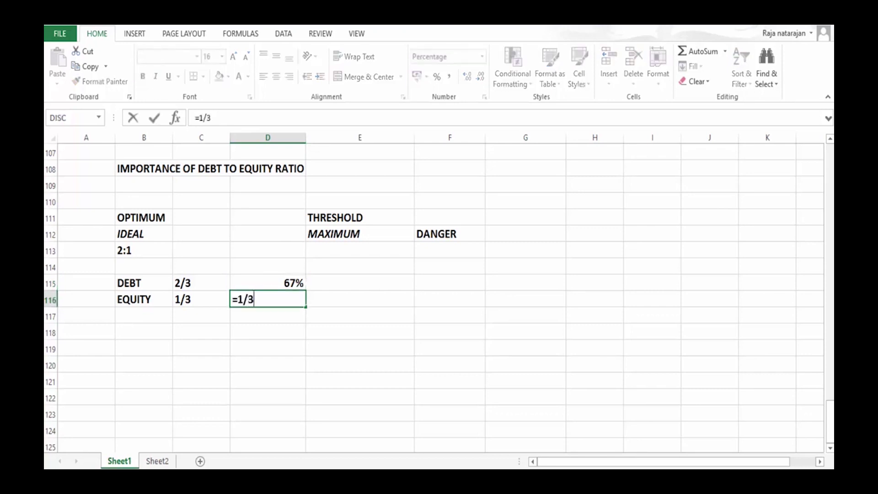
{"action": "key", "text": "Return"}
{"action": "left_click", "coordinate": [267, 299]}
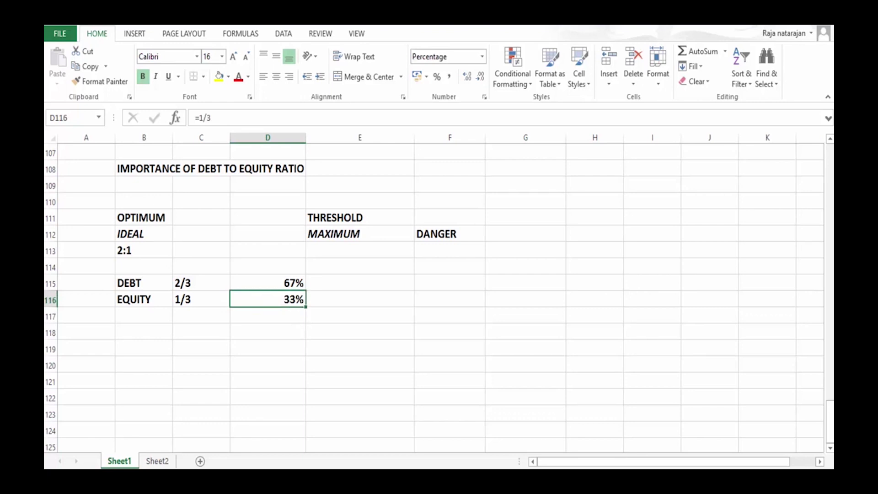
{"action": "key", "text": "Up"}
{"action": "key", "text": "Left"}
{"action": "key", "text": "Left"}
- Fill the range B115:D116 (DEBT and EQUITY with 2/3, 1/3, 67%, 33%) yellow
{"action": "left_click_drag", "start_coordinate": [144, 283], "coordinate": [293, 300]}
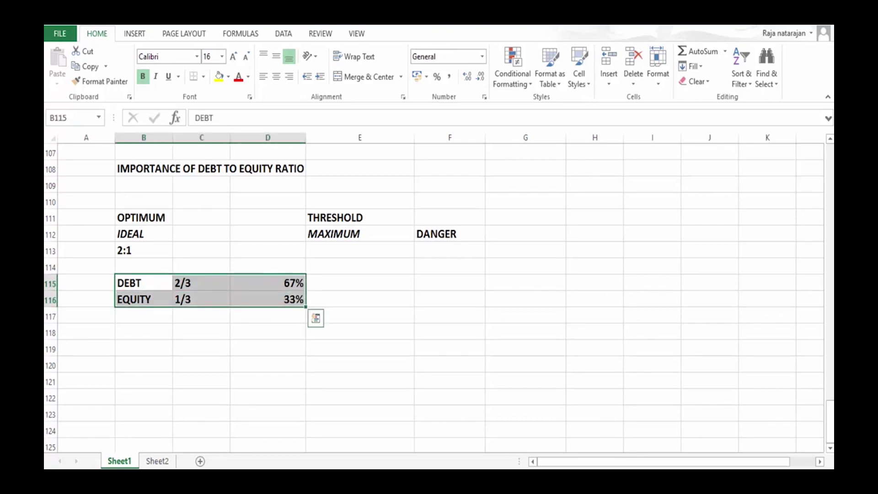
{"action": "left_click", "coordinate": [219, 76]}
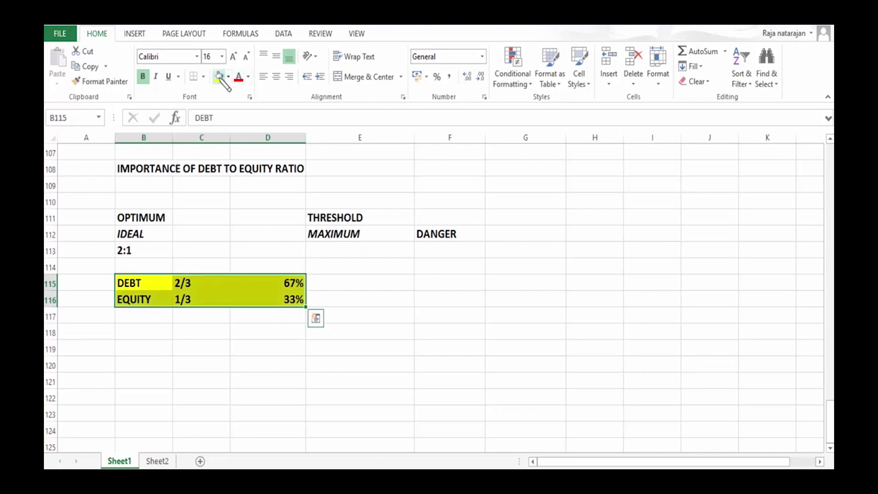
{"action": "key", "text": "Down"}
{"action": "key", "text": "Down"}
{"action": "key", "text": "Up"}
{"action": "key", "text": "Up"}
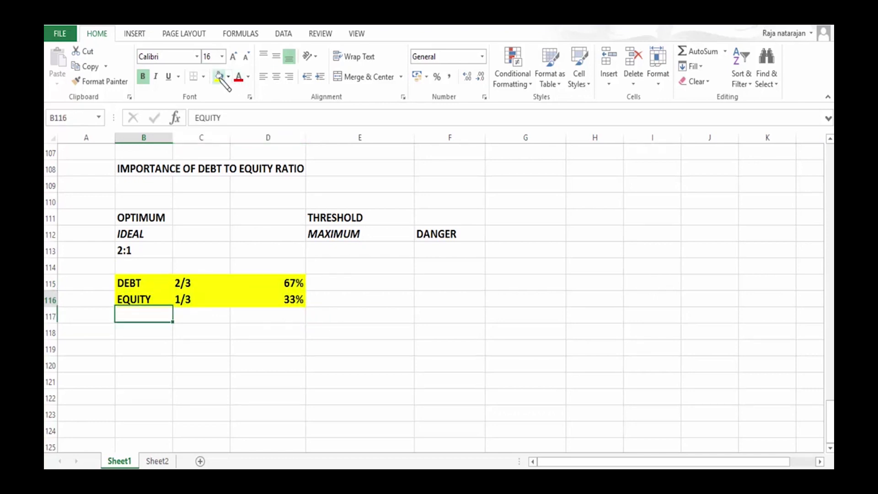
{"action": "key", "text": "Right"}
{"action": "key", "text": "Right"}
{"action": "key", "text": "Right"}
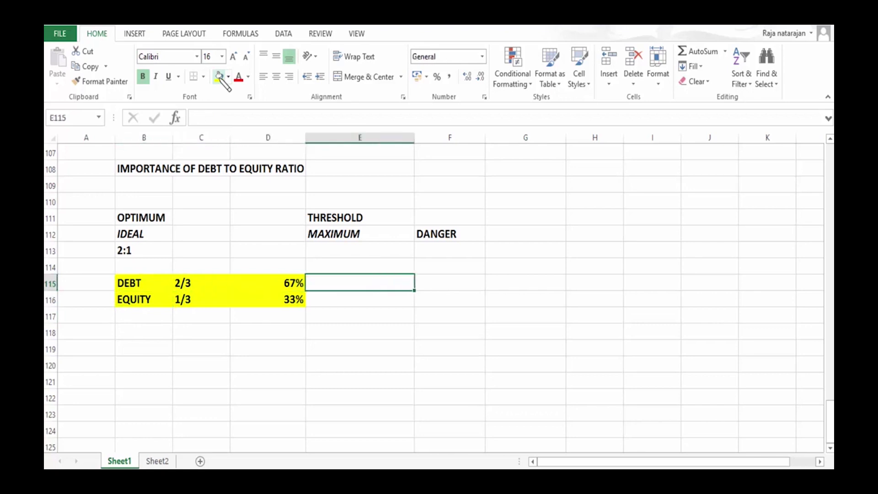
{"action": "key", "text": "Up"}
{"action": "key", "text": "Up"}
{"action": "key", "text": "Up"}
{"action": "key", "text": "Up"}
{"action": "key", "text": "Down"}
{"action": "key", "text": "Down"}
{"action": "key", "text": "Down"}
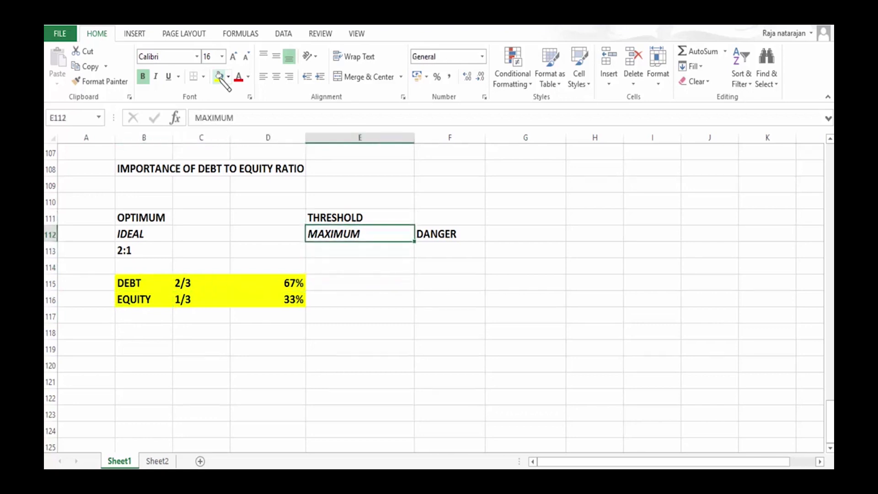
{"action": "key", "text": "Down"}
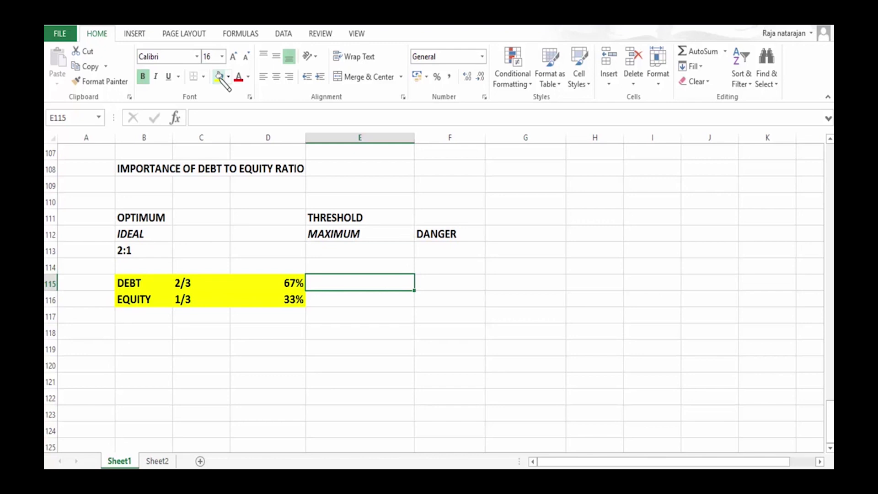
- Enter 3:1 in E113 under MAXIMUM and 3/4 in E115 beside the debt row
{"action": "key", "text": "Up"}
{"action": "key", "text": "Up"}
{"action": "type", "text": "'3:"}
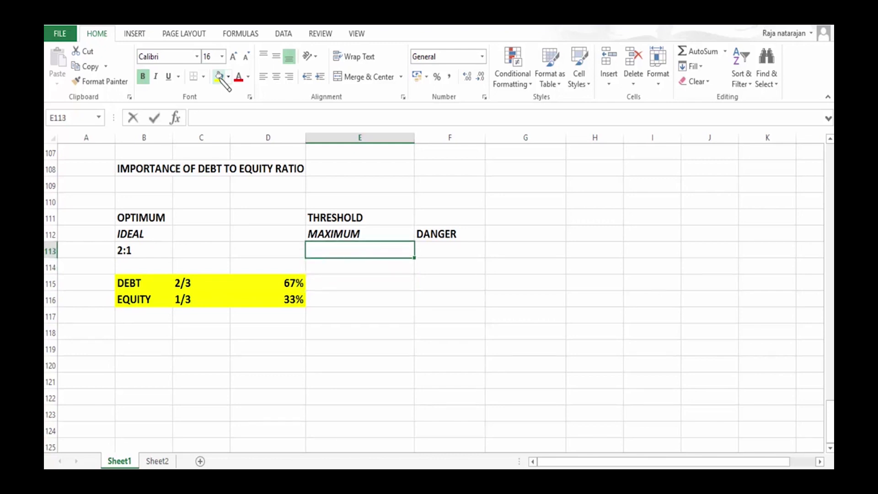
{"action": "type", "text": "1"}
{"action": "key", "text": "Return"}
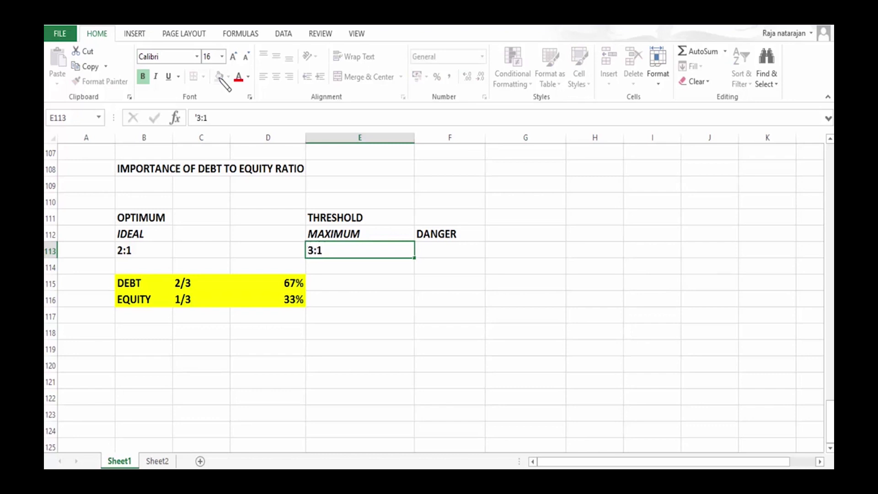
{"action": "key", "text": "Up"}
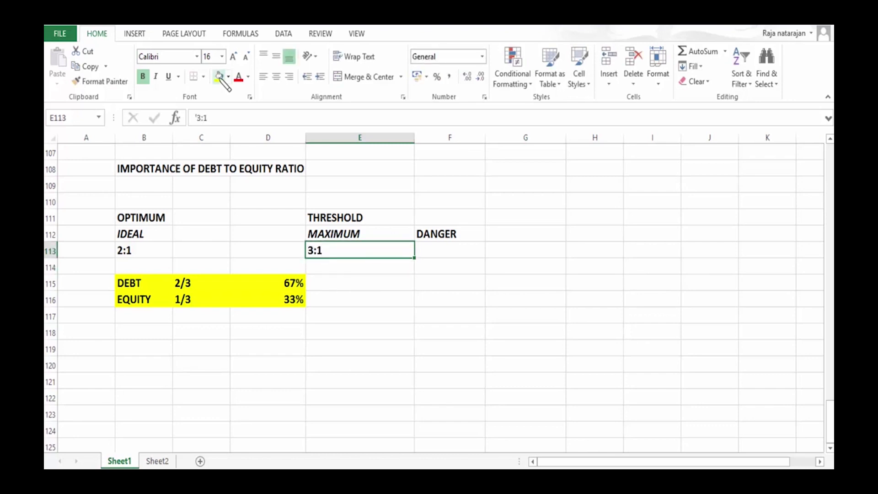
{"action": "key", "text": "Down"}
{"action": "key", "text": "Down"}
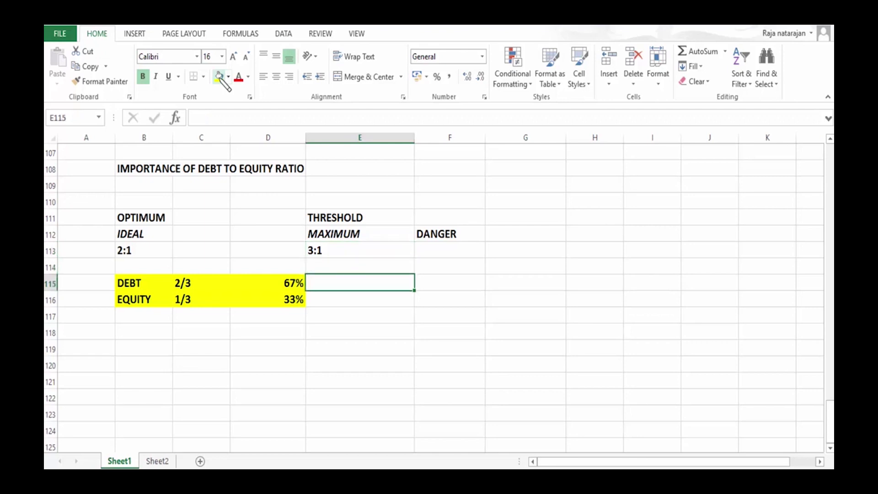
{"action": "type", "text": "'3/4"}
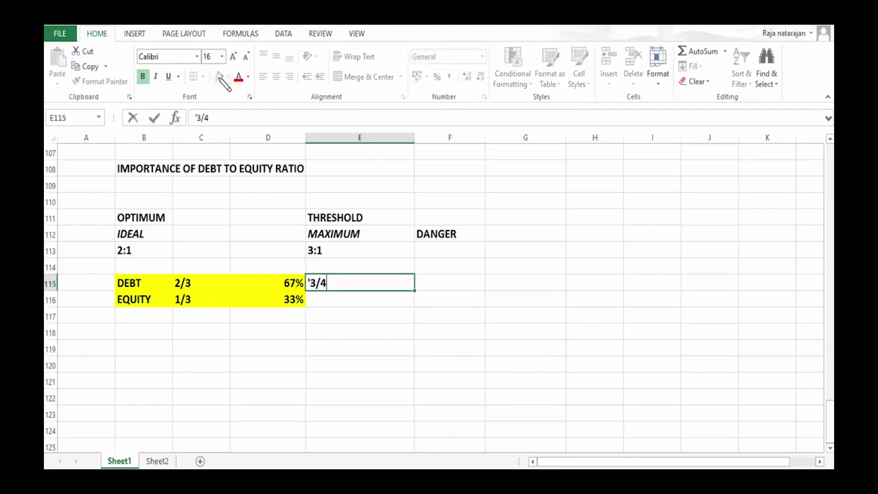
{"action": "key", "text": "Return"}
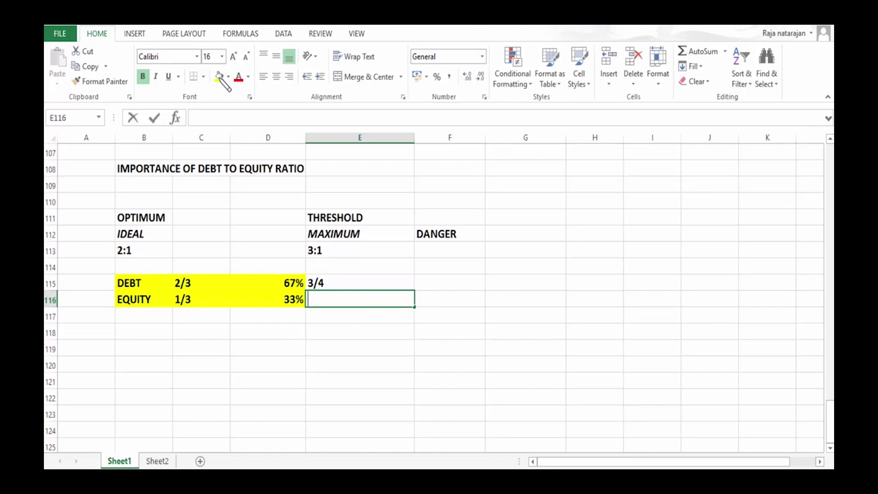
- Enter 1/4 in E116, then compute =3/4 in F115 shown as 75%
{"action": "type", "text": "'1/4"}
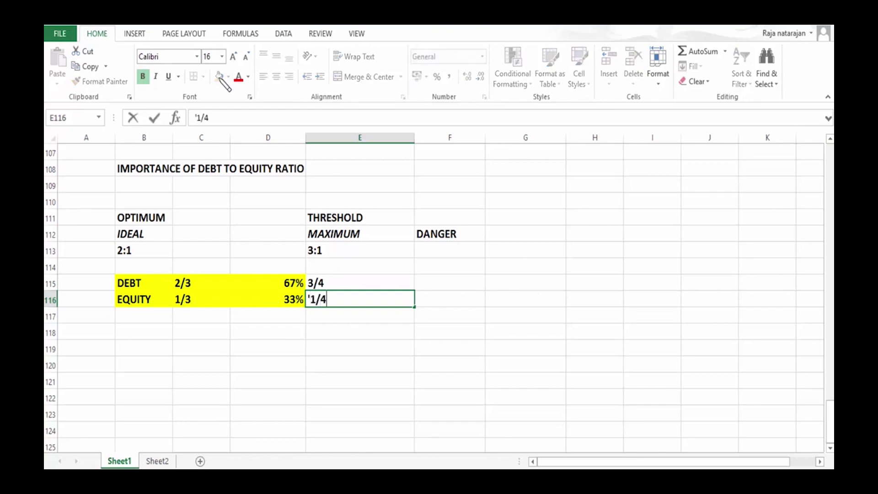
{"action": "key", "text": "Return"}
{"action": "key", "text": "Up"}
{"action": "key", "text": "Up"}
{"action": "key", "text": "Right"}
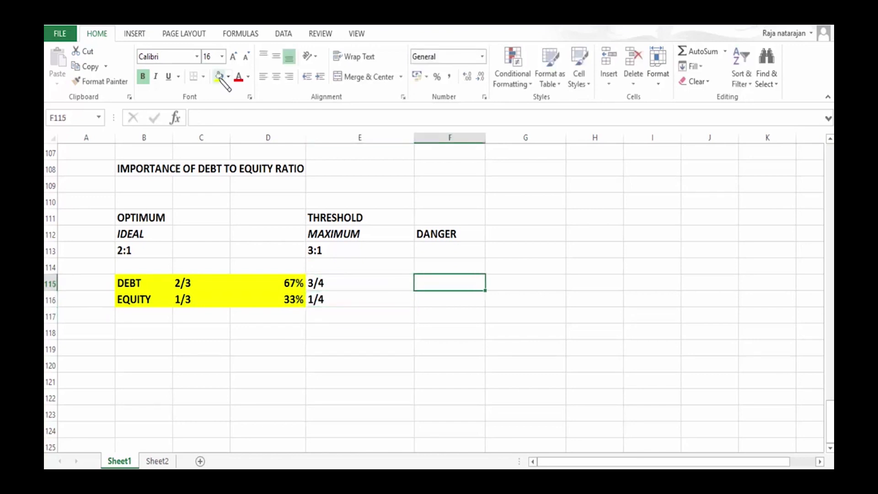
{"action": "type", "text": "="}
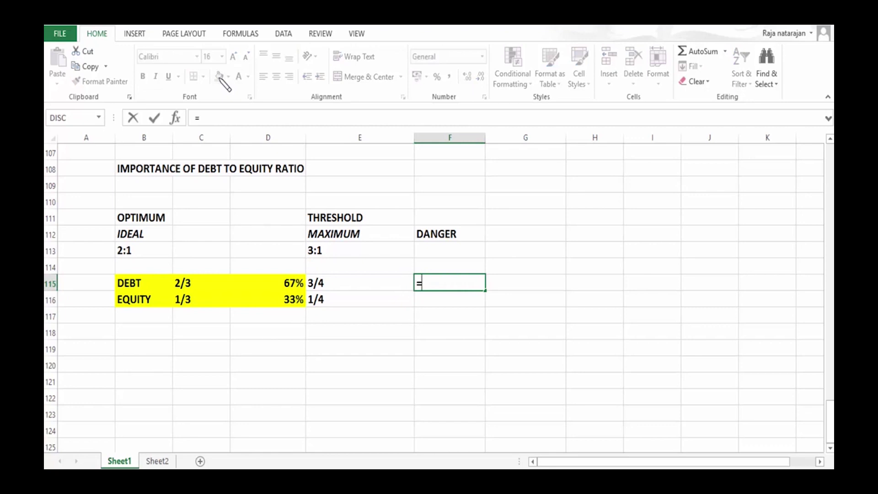
{"action": "type", "text": "3/4"}
{"action": "key", "text": "Return"}
{"action": "key", "text": "Up"}
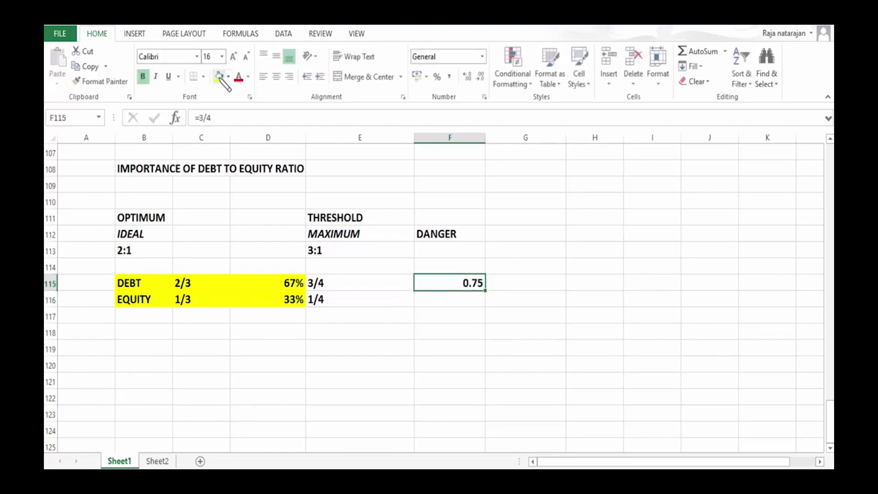
{"action": "left_click", "coordinate": [439, 78]}
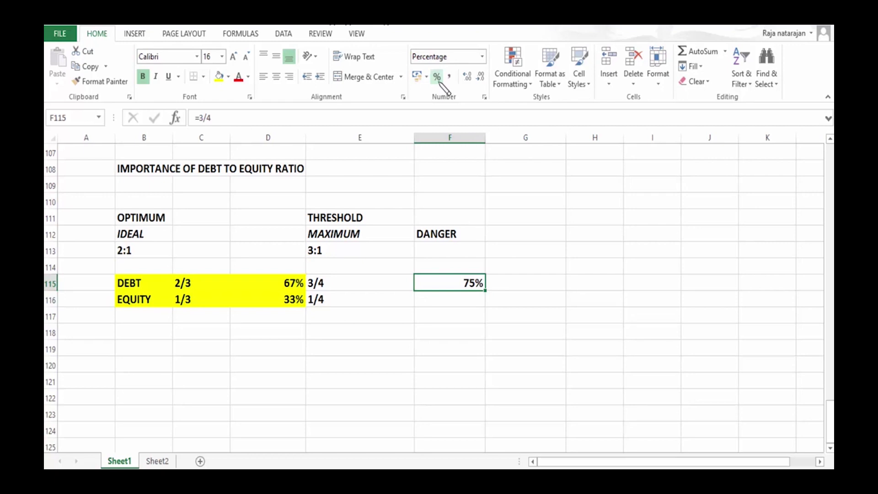
- Compute =1/4 in F116 and format it as 25%
{"action": "key", "text": "Down"}
{"action": "type", "text": "="}
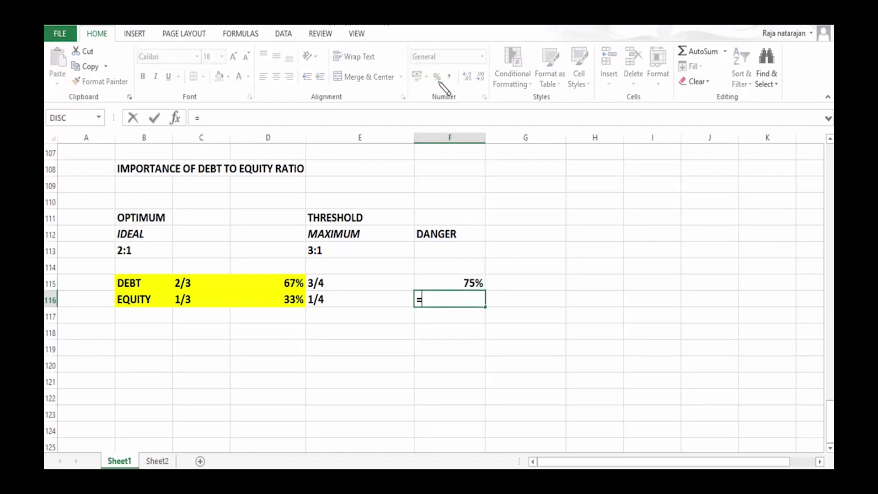
{"action": "type", "text": "1/4"}
{"action": "key", "text": "Return"}
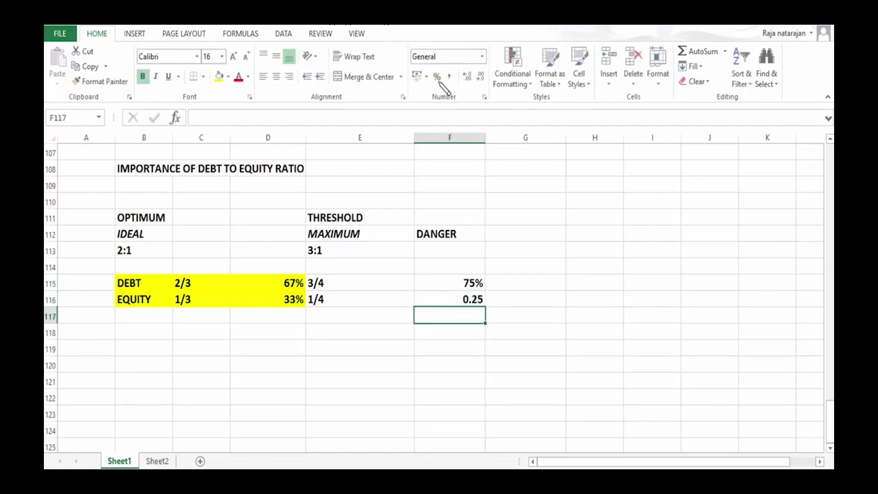
{"action": "key", "text": "Up"}
{"action": "left_click", "coordinate": [438, 78]}
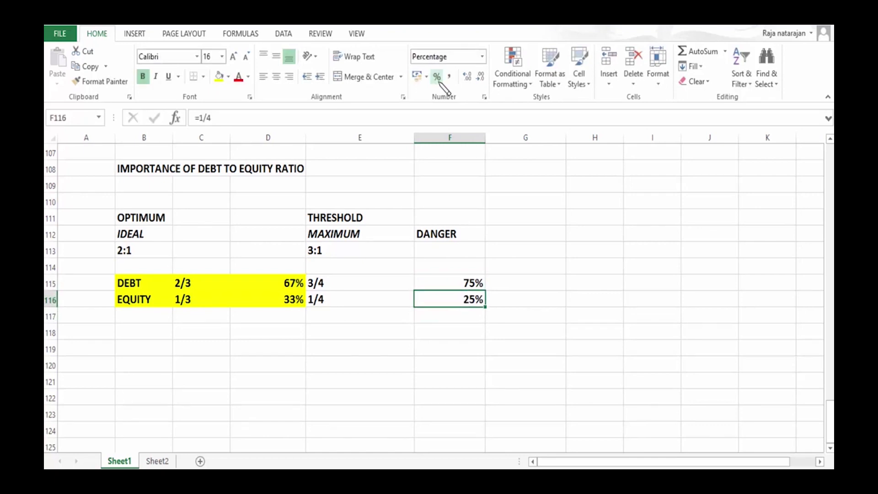
{"action": "key", "text": "Up"}
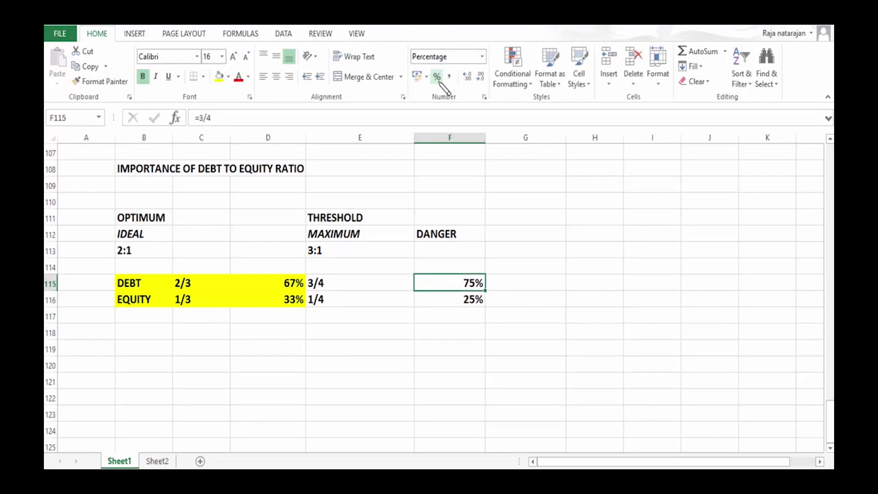
{"action": "key", "text": "Right"}
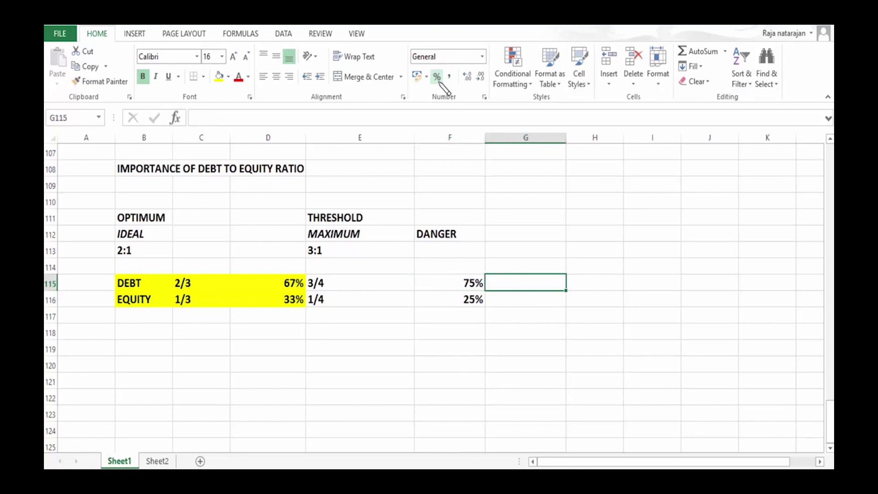
- Type MAXIMUM in G115 beside 75% and AT LEAST in G116 beside 25%
{"action": "type", "text": "MAXIMUM"}
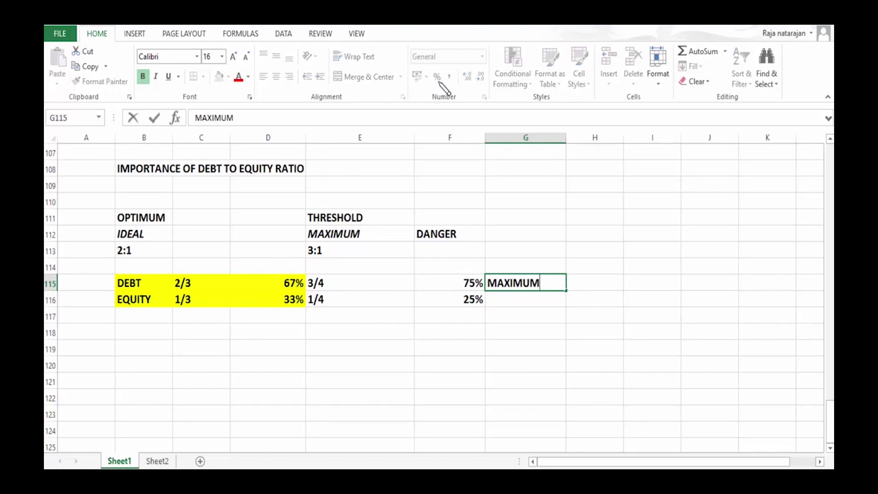
{"action": "key", "text": "Return"}
{"action": "key", "text": "Up"}
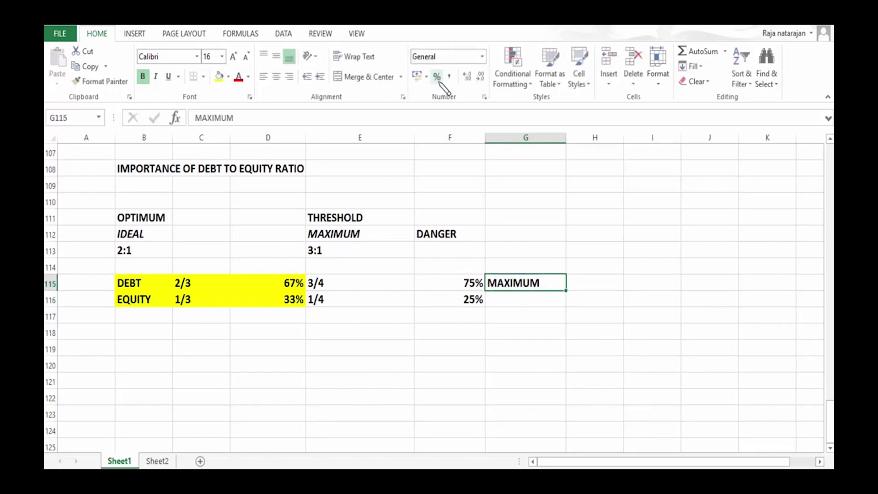
{"action": "key", "text": "shift+Left"}
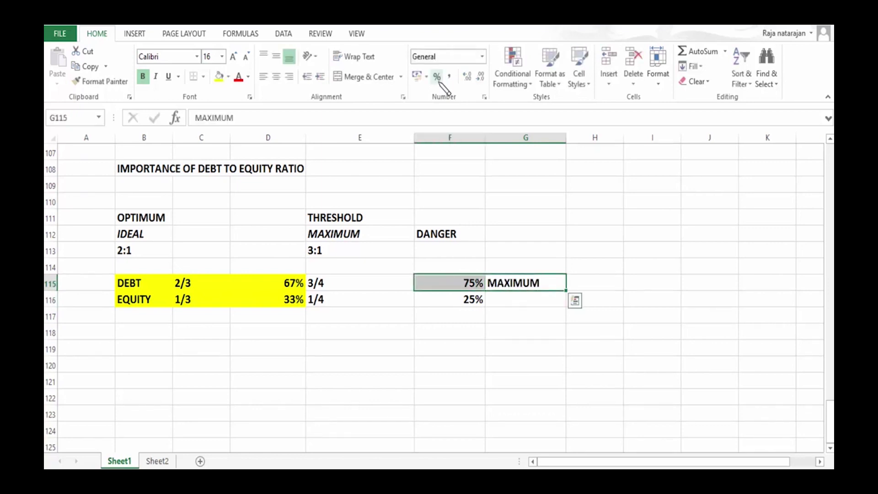
{"action": "key", "text": "Down"}
{"action": "type", "text": "AT"}
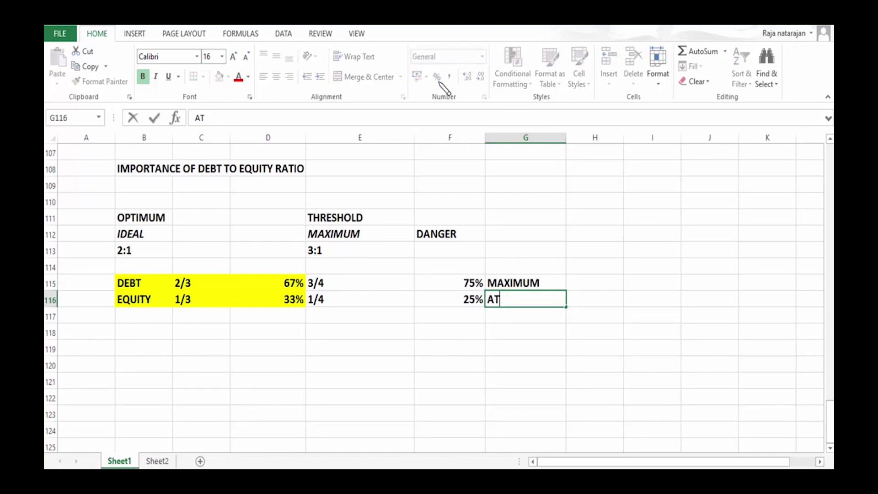
{"action": "type", "text": " LEAST"}
{"action": "key", "text": "Return"}
{"action": "key", "text": "Up"}
{"action": "key", "text": "shift+Left"}
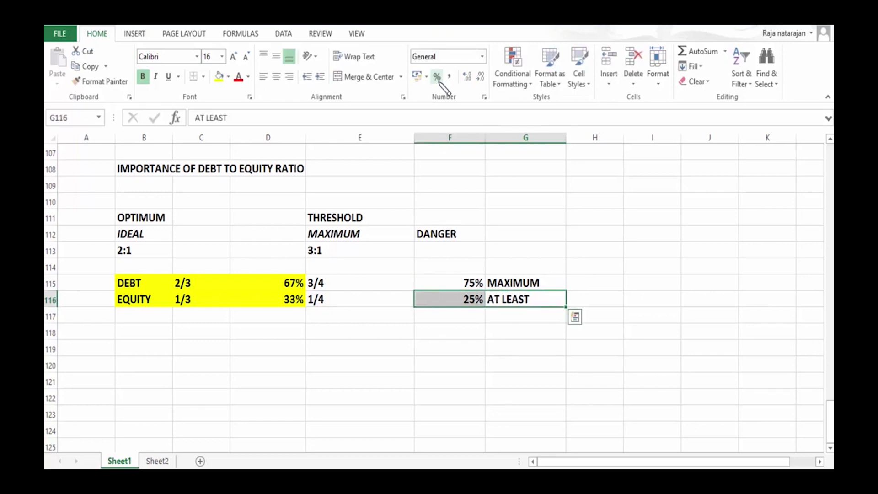
{"action": "key", "text": "Up"}
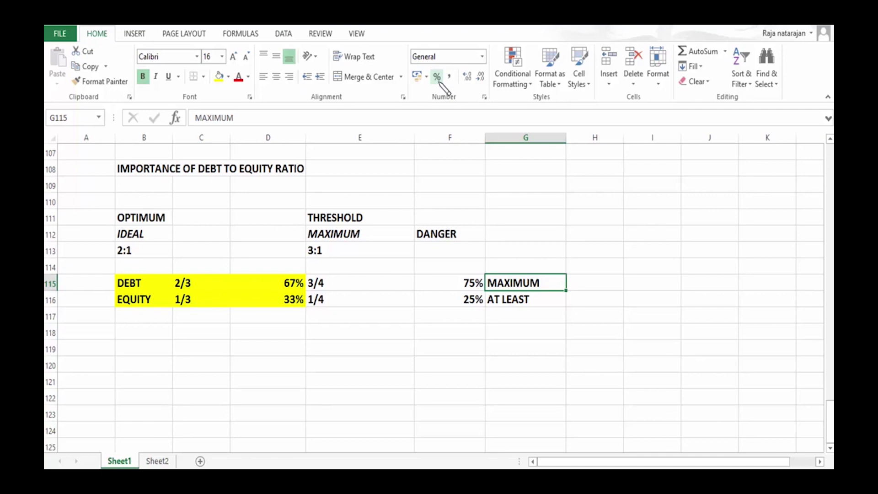
- Cut DANGER from F112 and paste it into H115 beside 75% MAXIMUM
{"action": "key", "text": "Left"}
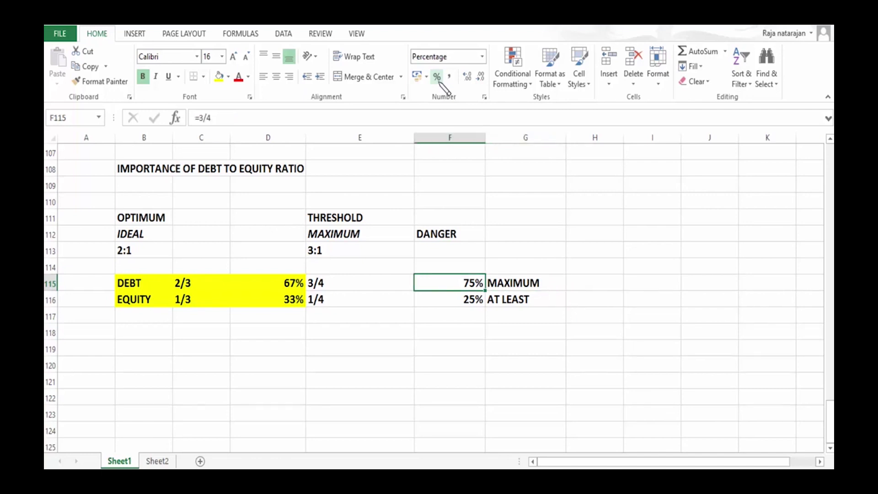
{"action": "key", "text": "Right"}
{"action": "key", "text": "Up"}
{"action": "key", "text": "Up"}
{"action": "key", "text": "Up"}
{"action": "key", "text": "Left"}
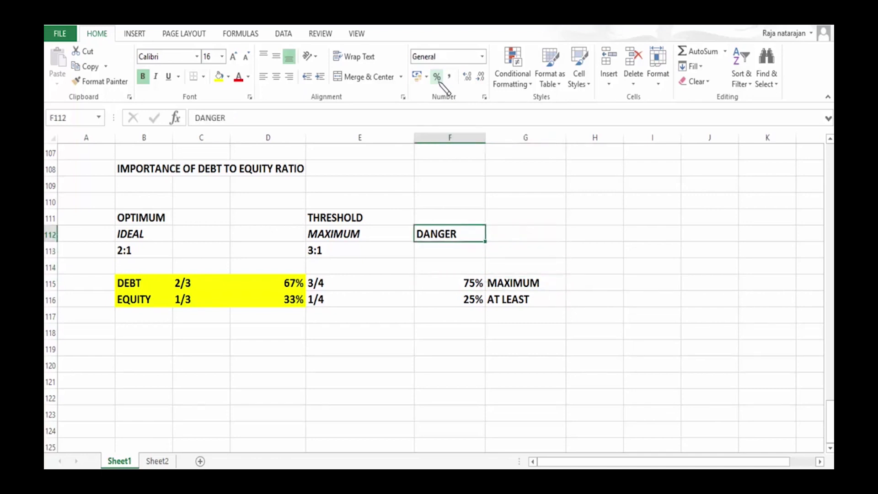
{"action": "key", "text": "ctrl+x"}
{"action": "key", "text": "Down"}
{"action": "key", "text": "Down"}
{"action": "key", "text": "Down"}
{"action": "key", "text": "Right"}
{"action": "key", "text": "Right"}
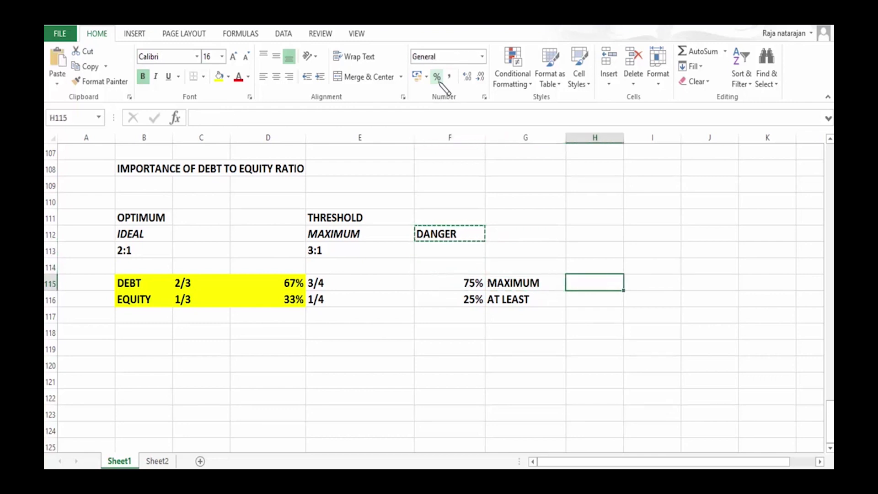
{"action": "key", "text": "ctrl+v"}
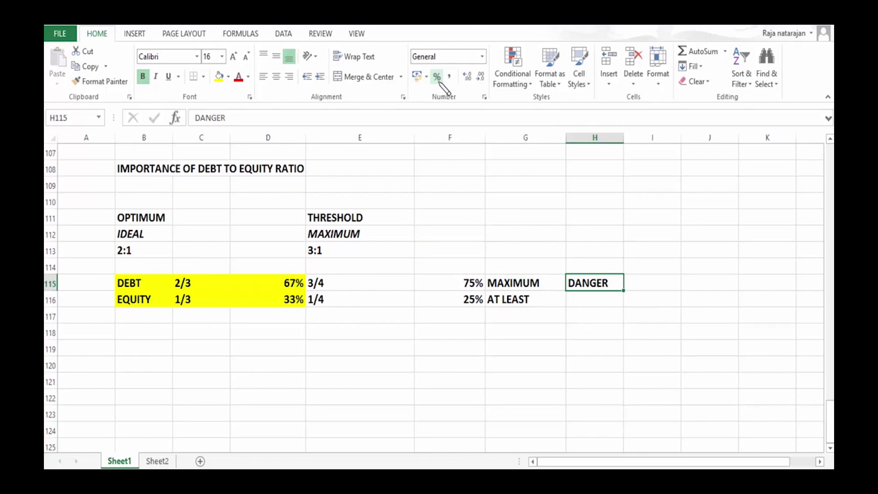
{"action": "key", "text": "Right"}
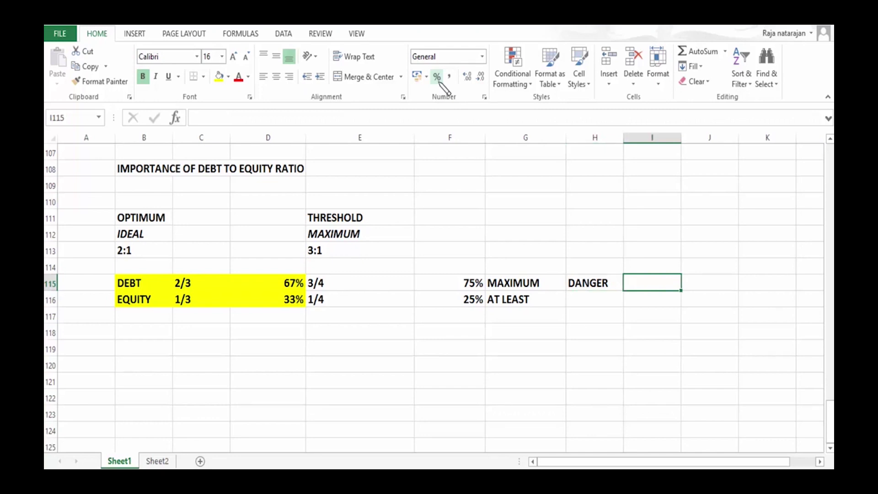
- Enter TOO MUCH OF DEBT, INTEREST, PRINCIPAL in I115:I117, then PROFIT / LOSS in I119
{"action": "type", "text": "TOO MUCH"}
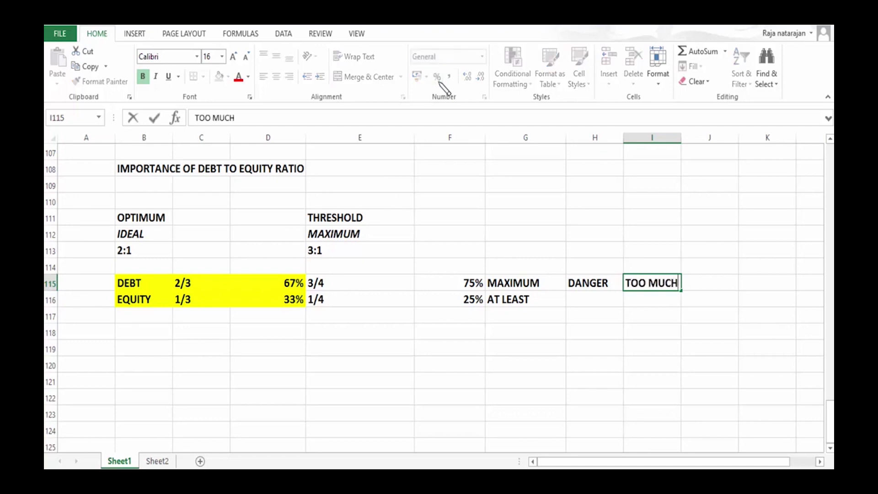
{"action": "type", "text": " OF DEBT"}
{"action": "key", "text": "Return"}
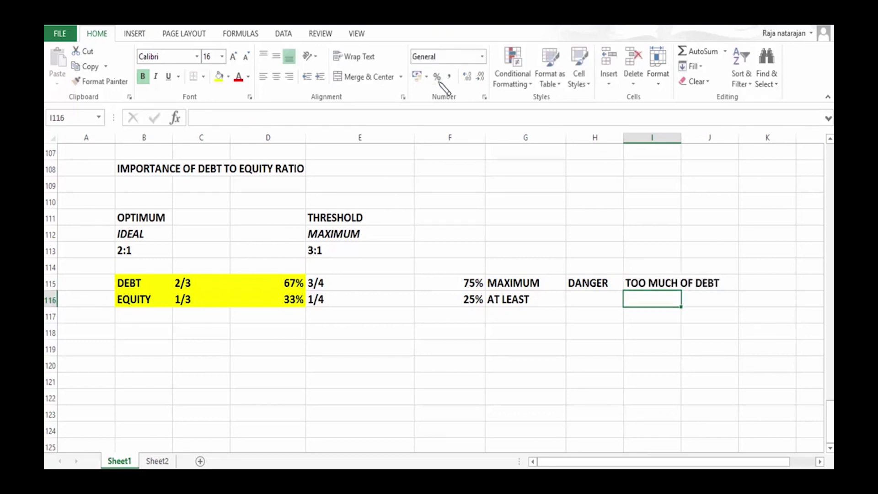
{"action": "type", "text": "'INTEREST"}
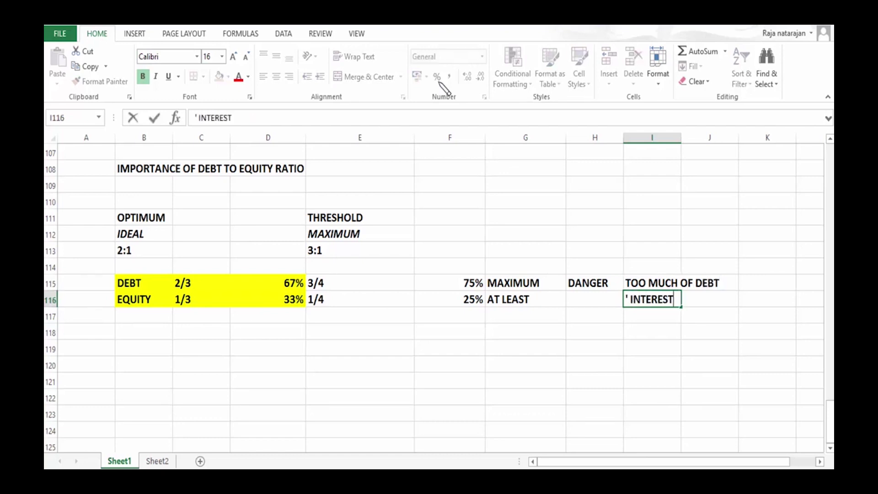
{"action": "key", "text": "Return"}
{"action": "type", "text": "'"}
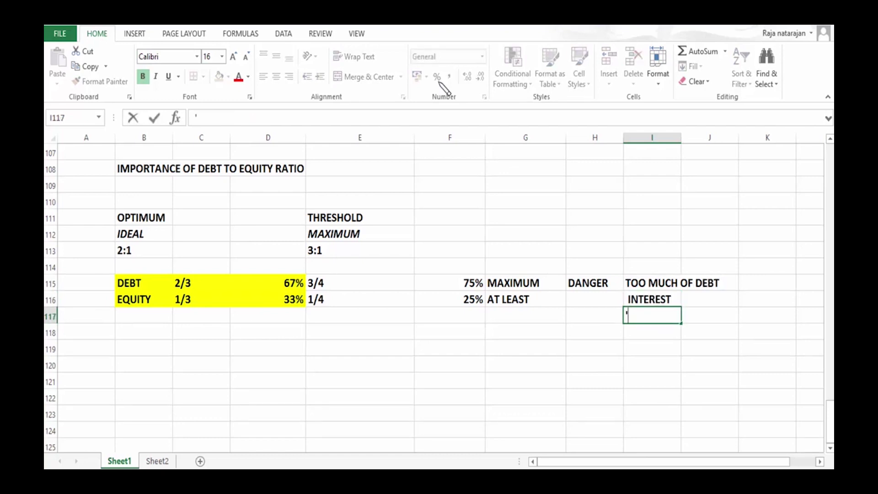
{"action": "type", "text": "PRICCIPAL"}
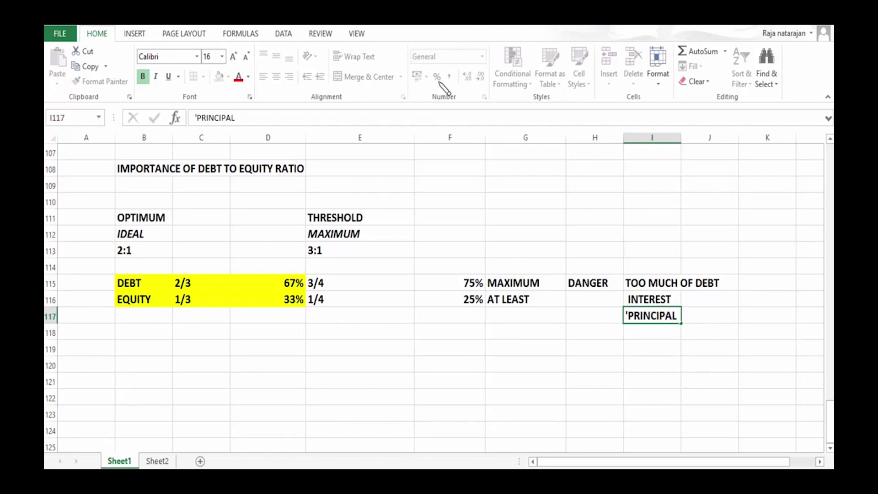
{"action": "key", "text": "Return"}
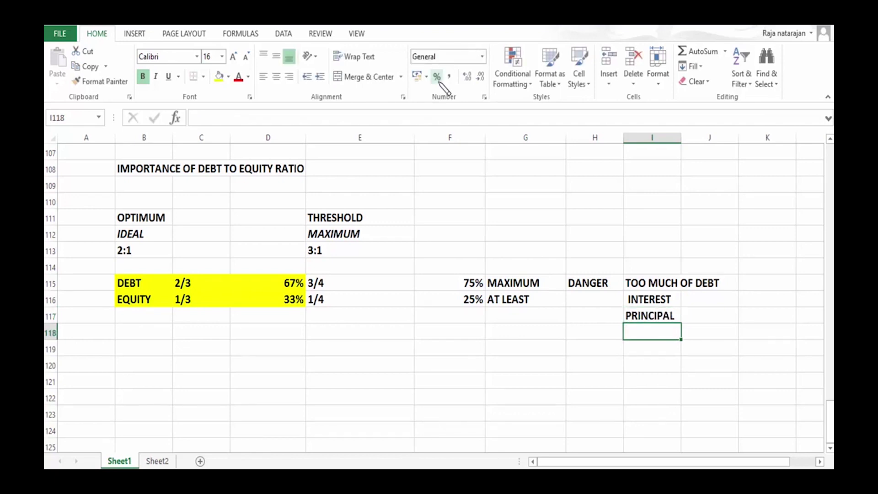
{"action": "key", "text": "Return"}
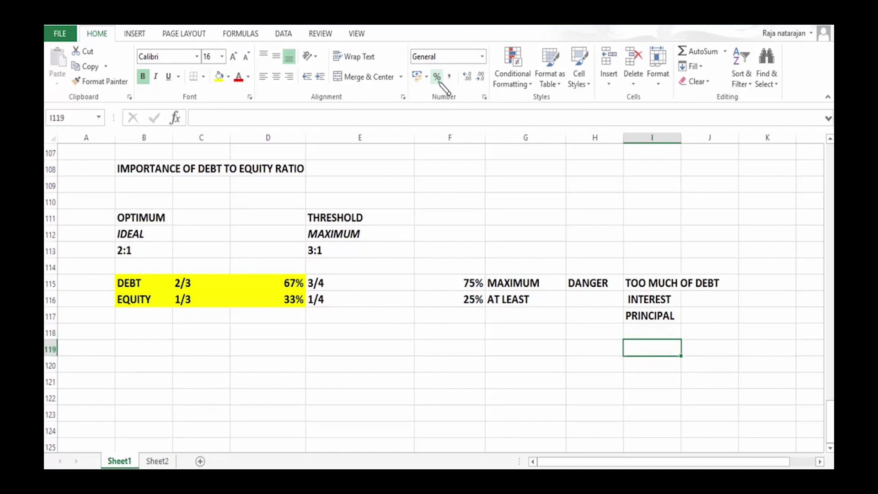
{"action": "type", "text": "PR"}
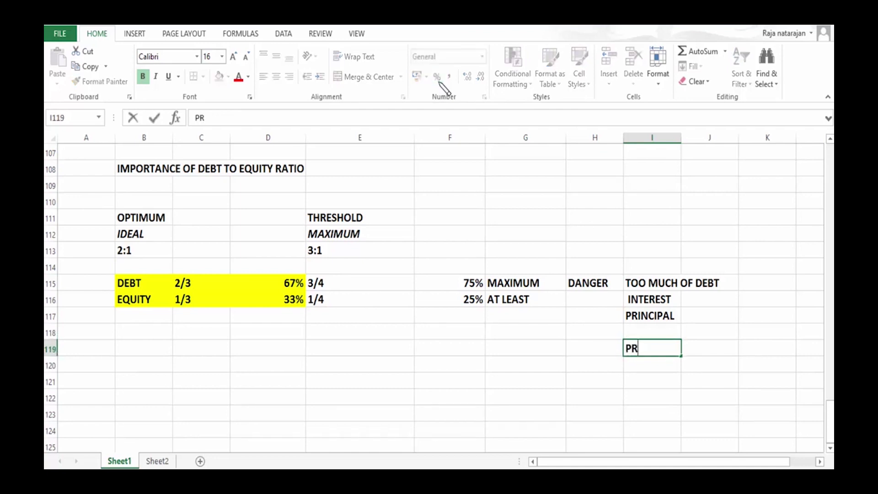
{"action": "type", "text": "OFIT / LOSS"}
{"action": "key", "text": "Return"}
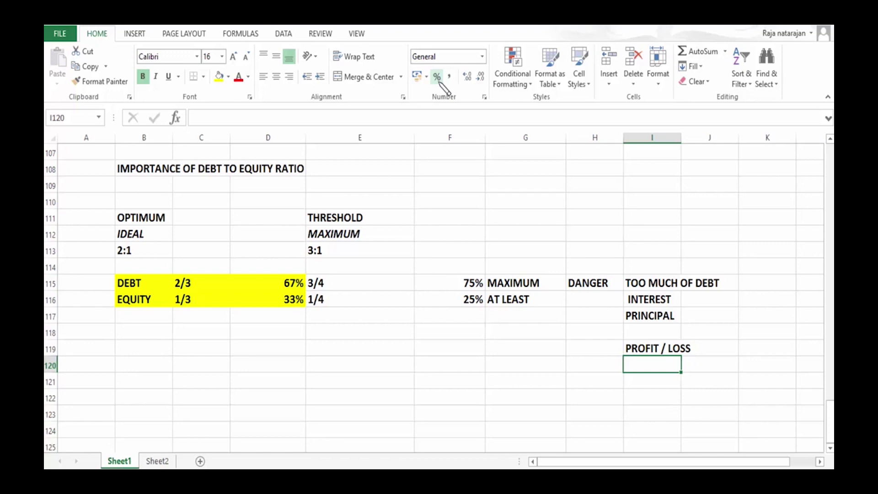
{"action": "key", "text": "Up"}
{"action": "key", "text": "Up"}
{"action": "key", "text": "Up"}
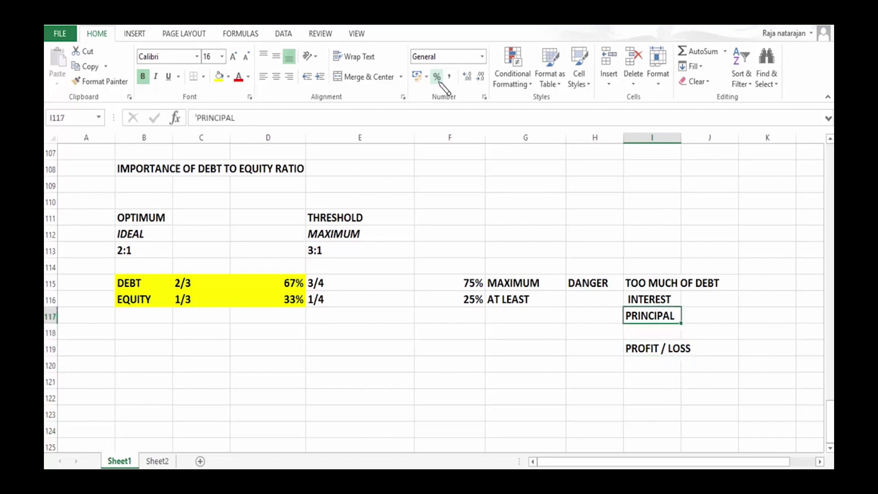
{"action": "key", "text": "shift+Up"}
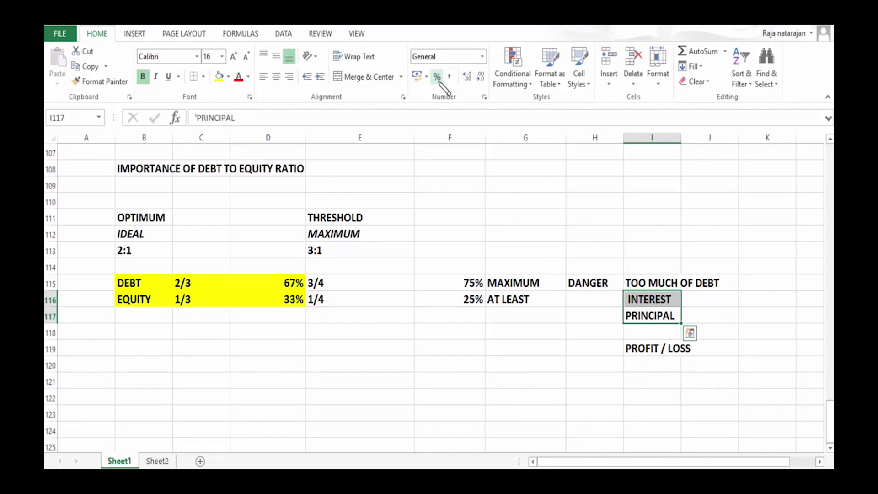
{"action": "key", "text": "Up"}
{"action": "key", "text": "Up"}
{"action": "key", "text": "Down"}
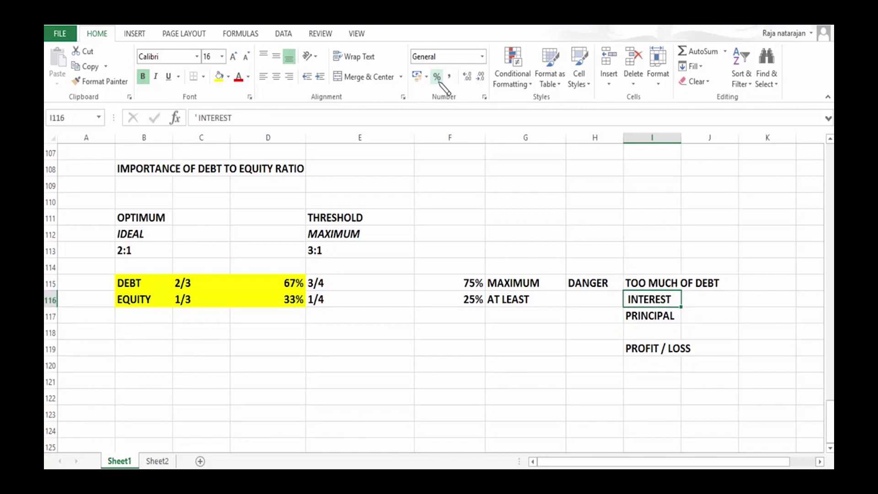
{"action": "key", "text": "shift+Down"}
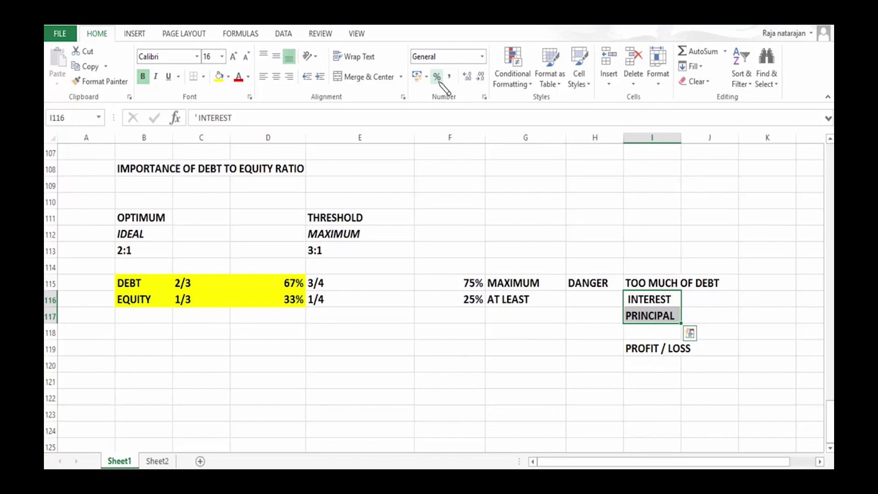
- Enter RISK in I121 and INSOLVENT in I122
{"action": "key", "text": "Down"}
{"action": "key", "text": "Down"}
{"action": "key", "text": "Down"}
{"action": "key", "text": "Down"}
{"action": "key", "text": "Down"}
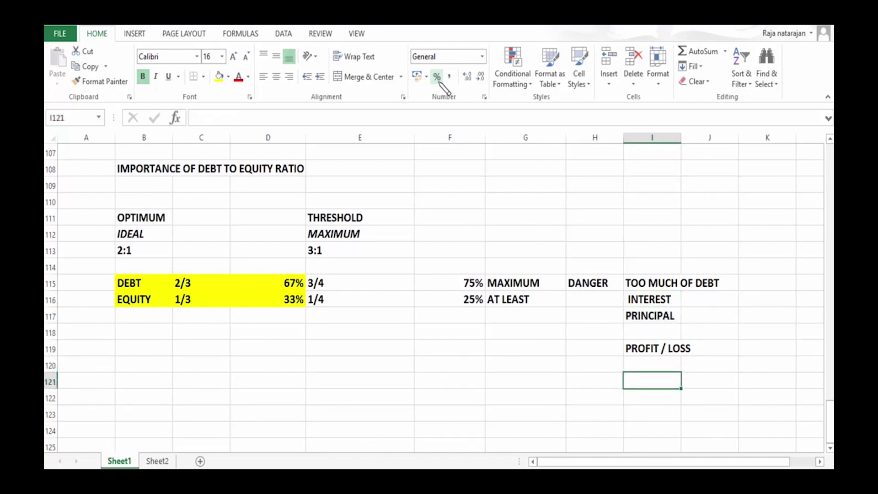
{"action": "type", "text": "RISK"}
{"action": "key", "text": "Return"}
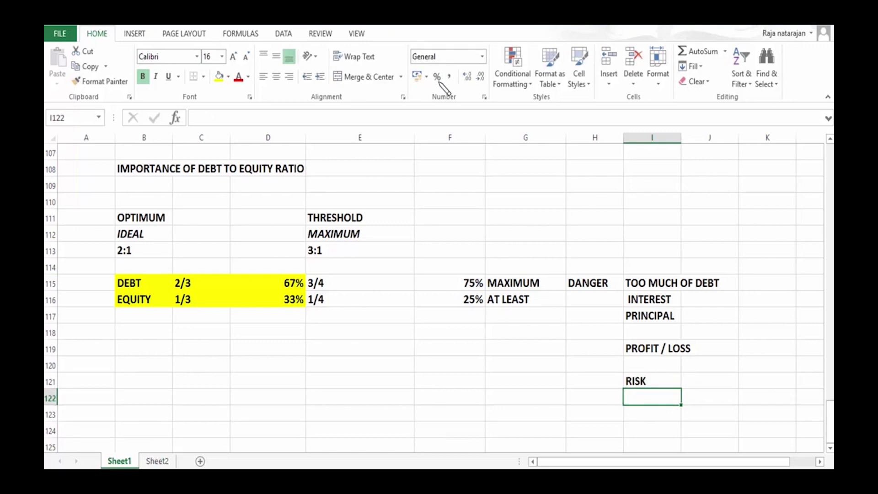
{"action": "type", "text": "INW"}
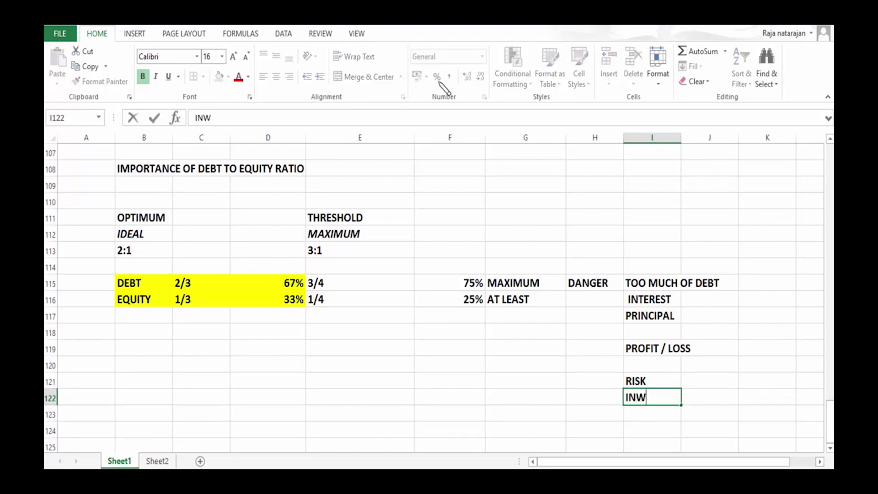
{"action": "key", "text": "BackSpace"}
{"action": "type", "text": "SOLVEN"}
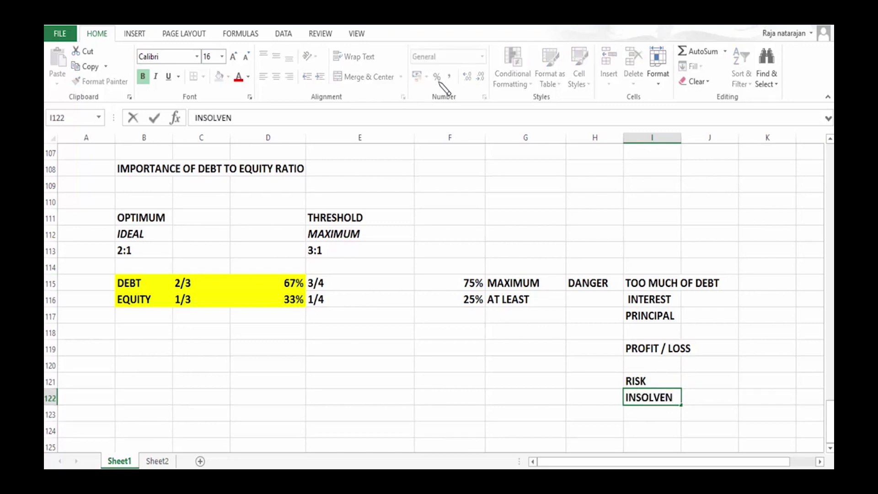
{"action": "type", "text": "T"}
{"action": "key", "text": "Return"}
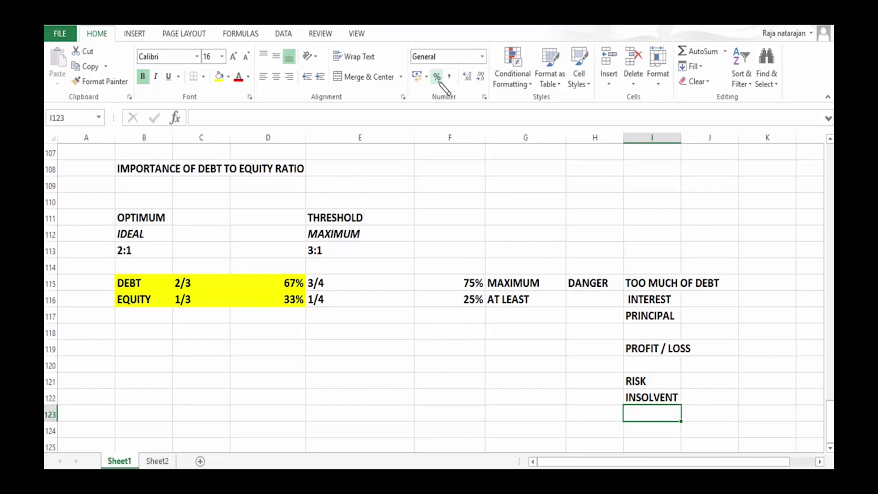
- Add CLOSE THE BUSINESS, SELL THE ASSETS and PAY BACK LOAN in I123:I125
{"action": "type", "text": "CLOS"}
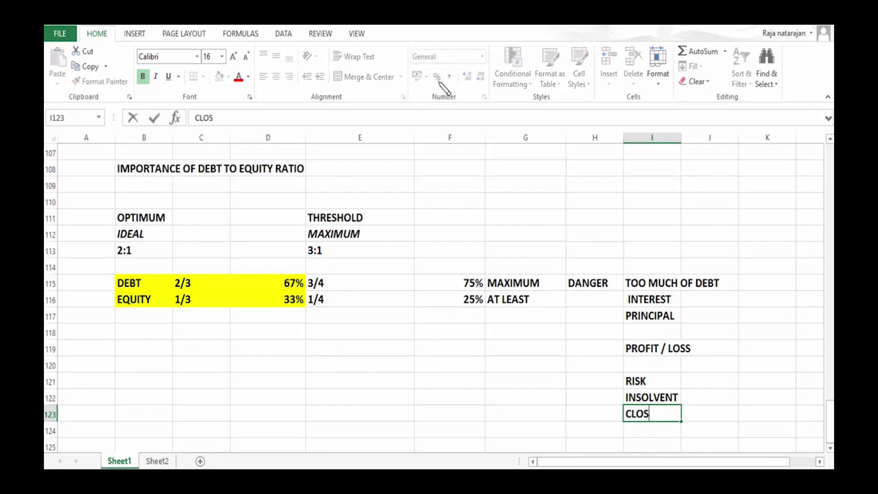
{"action": "type", "text": "E THE BUSINESS"}
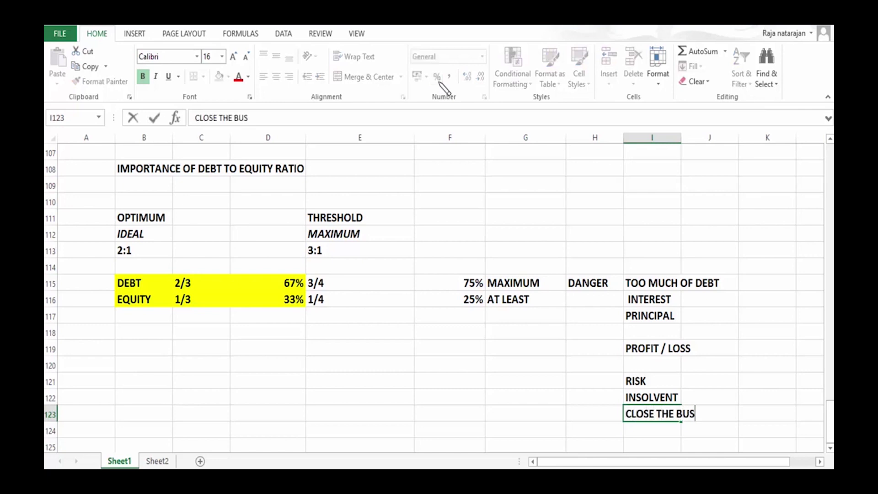
{"action": "key", "text": "Return"}
{"action": "type", "text": "SELL THE ASSETS"}
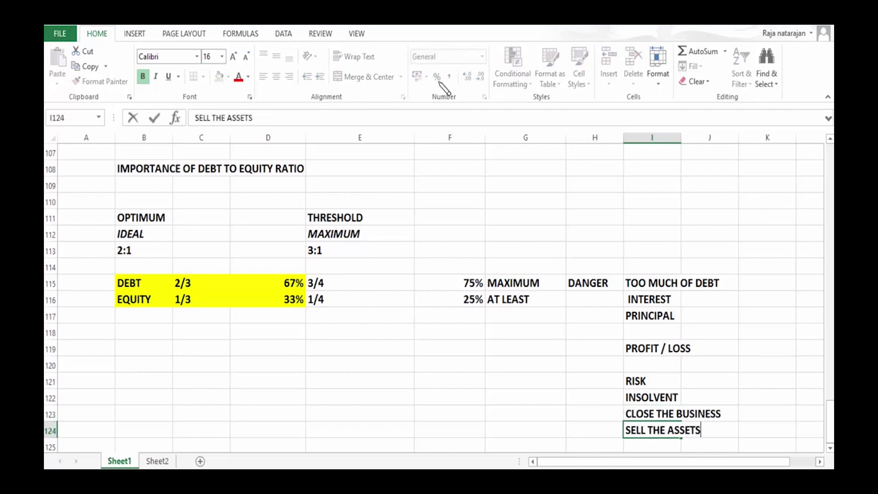
{"action": "key", "text": "Return"}
{"action": "type", "text": "PAY "}
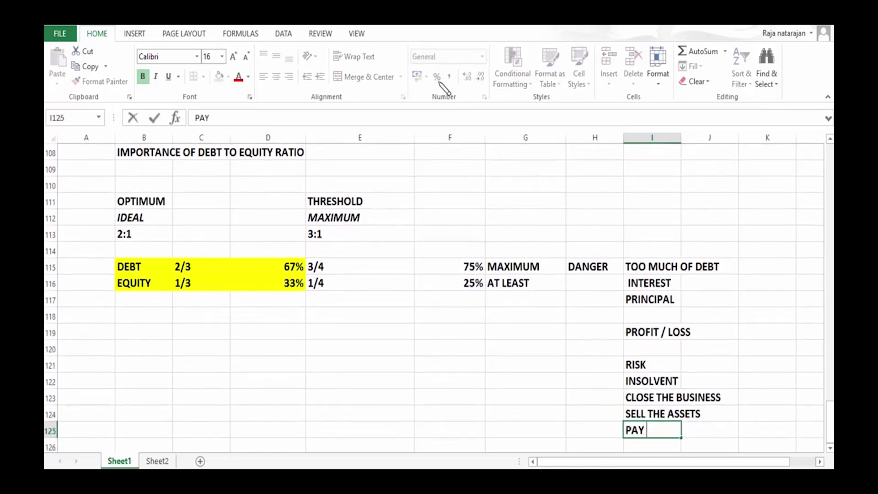
{"action": "type", "text": "BACK LOAN"}
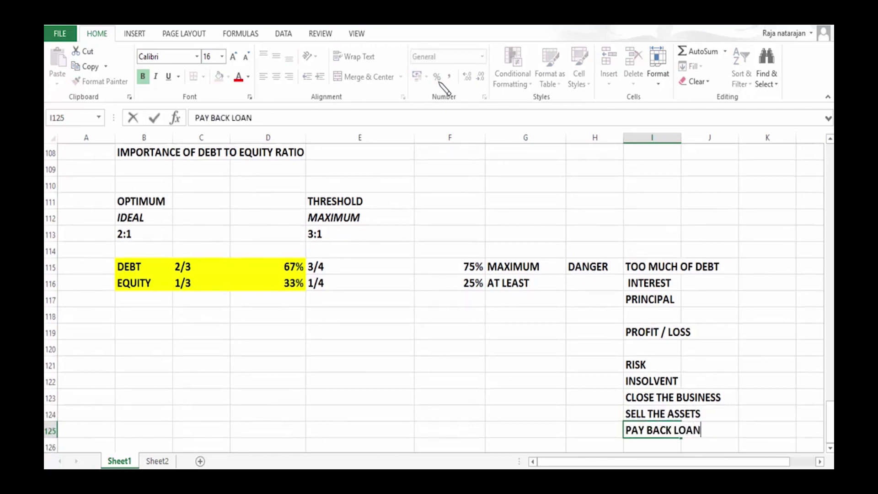
{"action": "key", "text": "Return"}
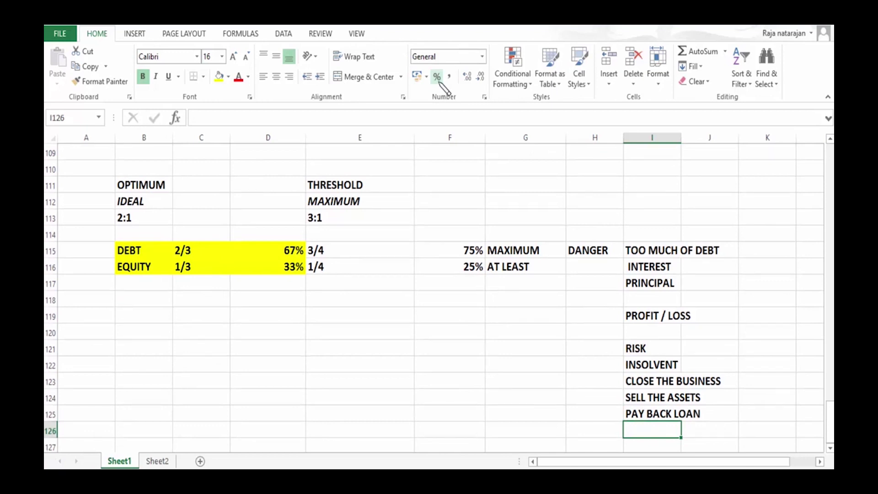
- Select the range E115:H116, starting from the 3:1 cell E113
{"action": "left_click", "coordinate": [360, 218]}
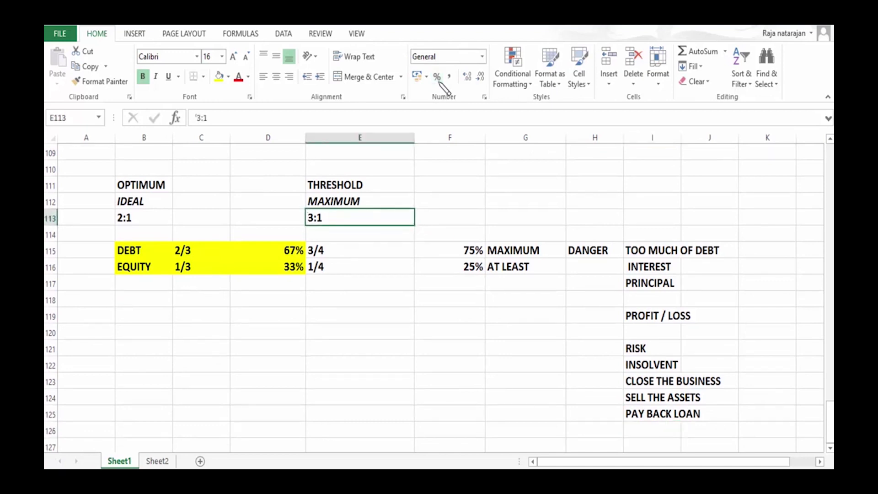
{"action": "key", "text": "Down"}
{"action": "key", "text": "Down"}
{"action": "key", "text": "shift+Down"}
{"action": "key", "text": "shift+Right"}
{"action": "key", "text": "shift+Right"}
{"action": "key", "text": "shift+Right"}
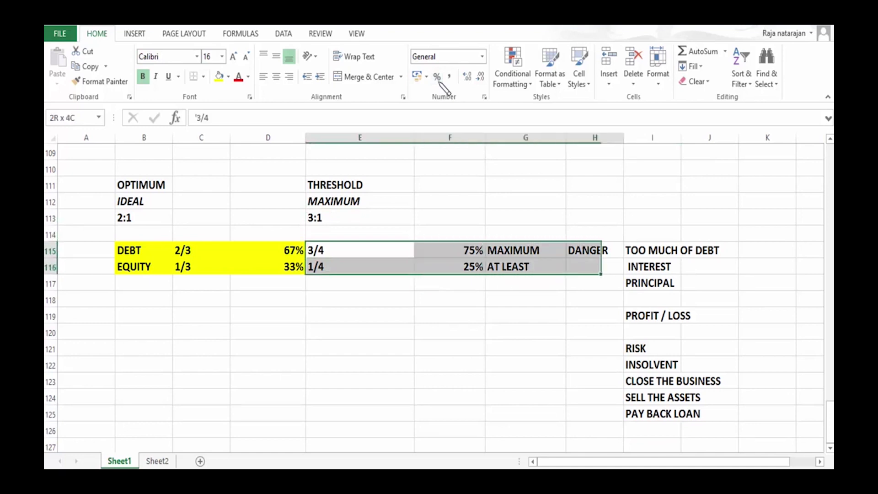